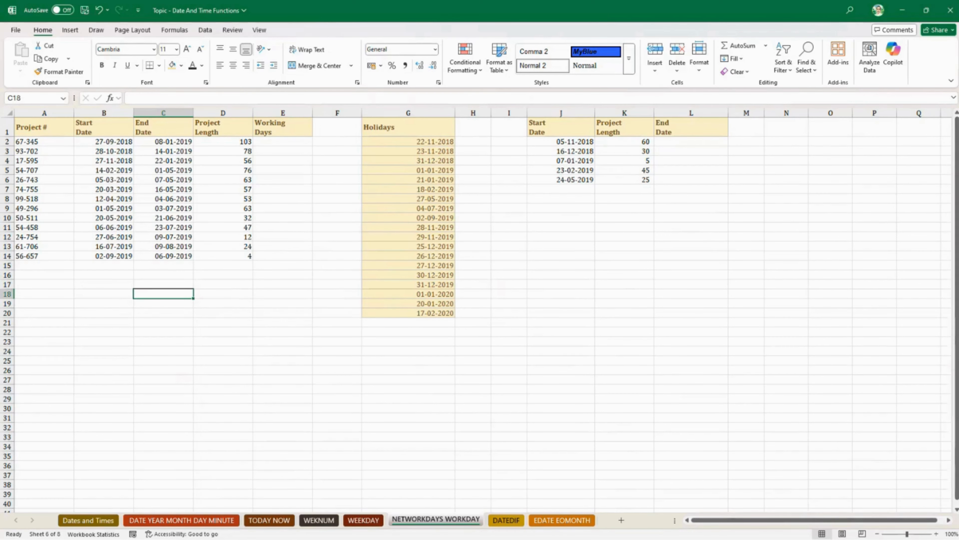
# - Examine the formula that calculates the first project's length in cell D2
pyautogui.click(185, 332)
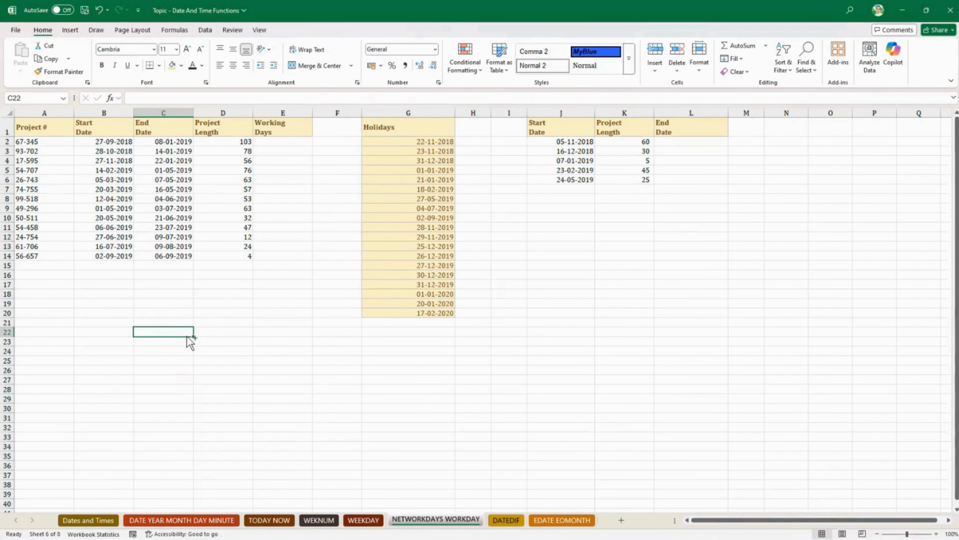
pyautogui.scroll(3, 187, 334)
pyautogui.scroll(1, 186, 334)
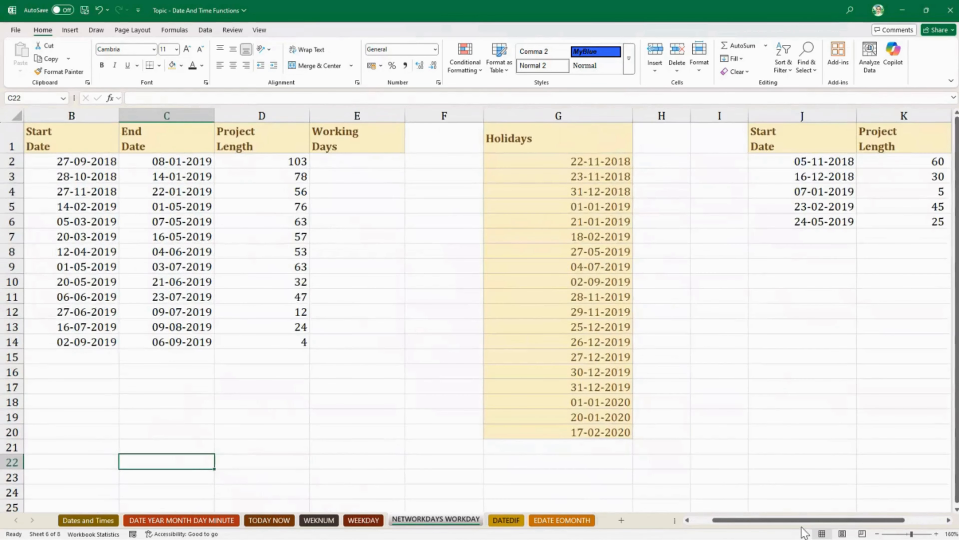
pyautogui.moveTo(746, 520); pyautogui.dragTo(726, 520)
pyautogui.click(240, 367)
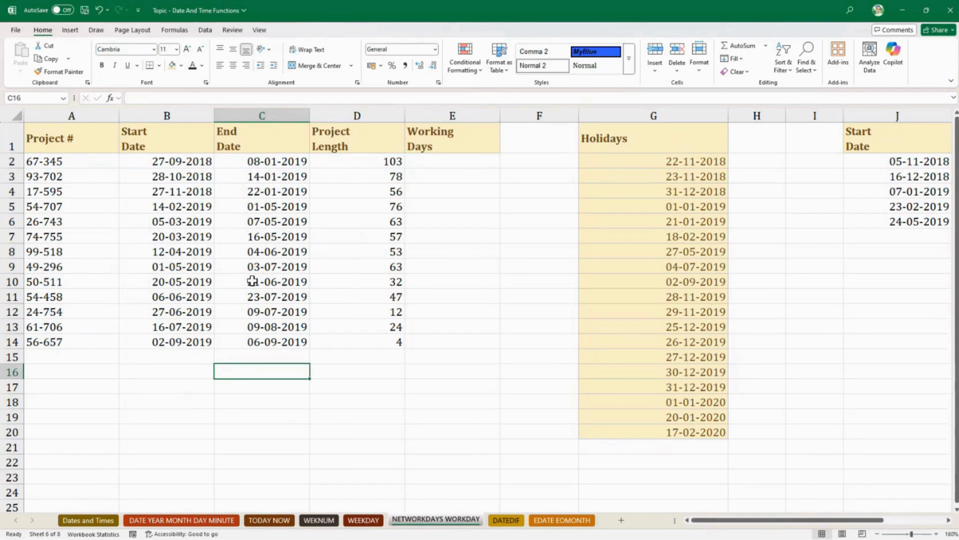
pyautogui.click(267, 252)
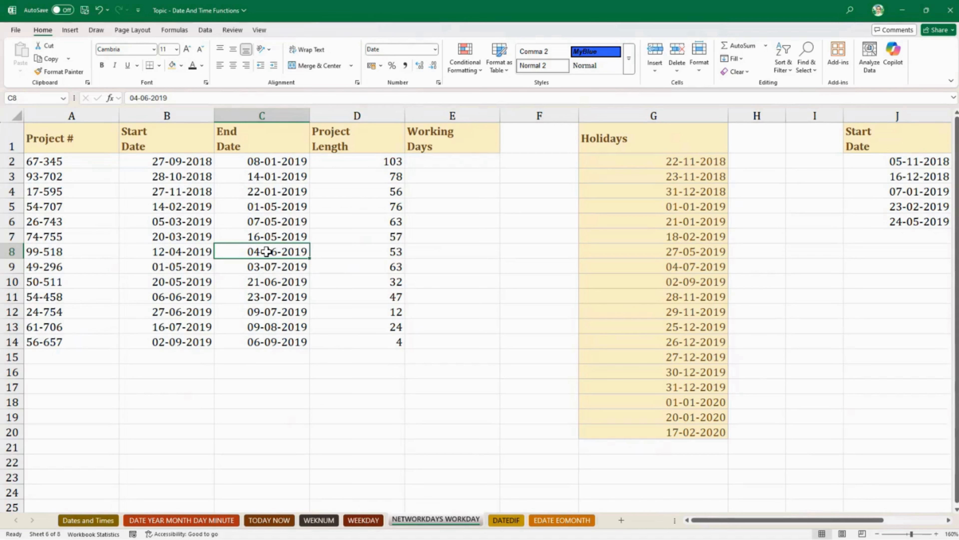
pyautogui.click(364, 160)
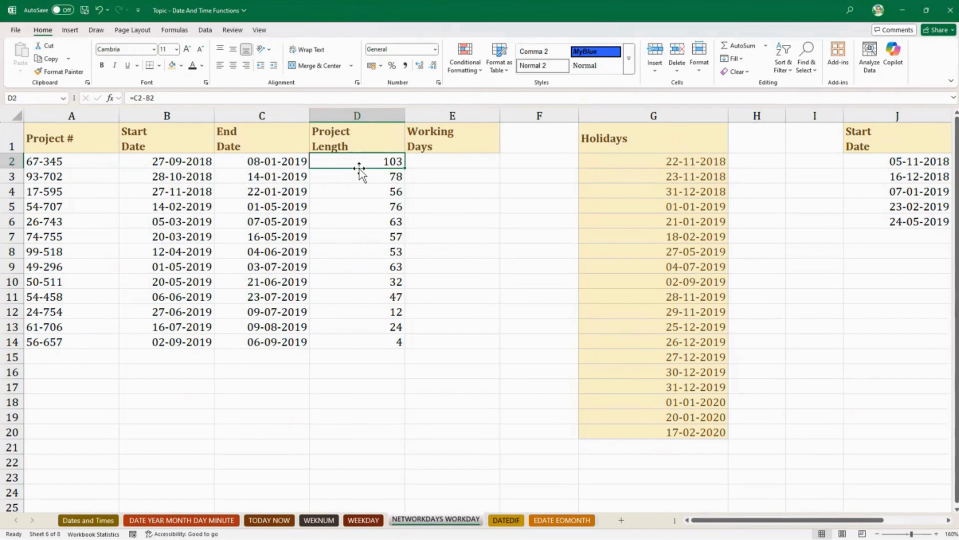
pyautogui.doubleClick(339, 158)
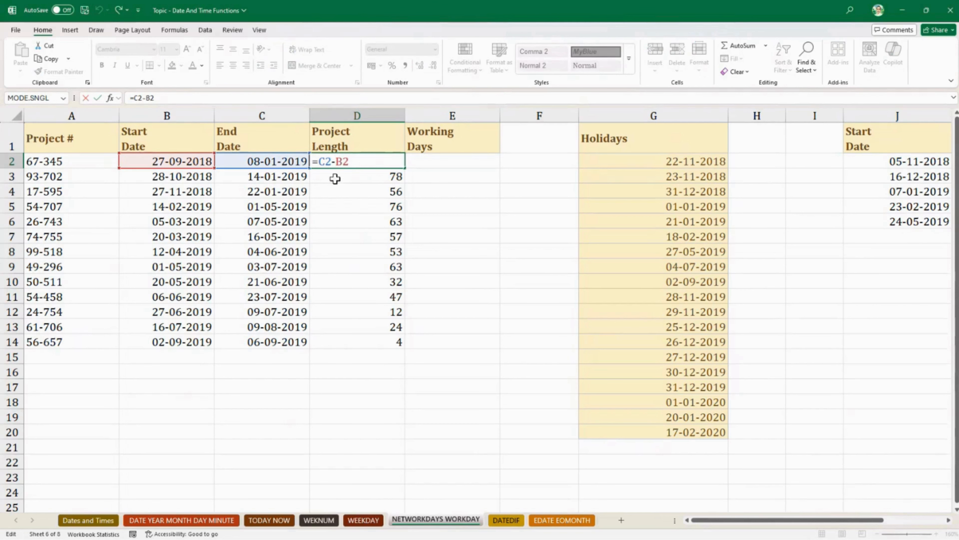
pyautogui.press('Escape')
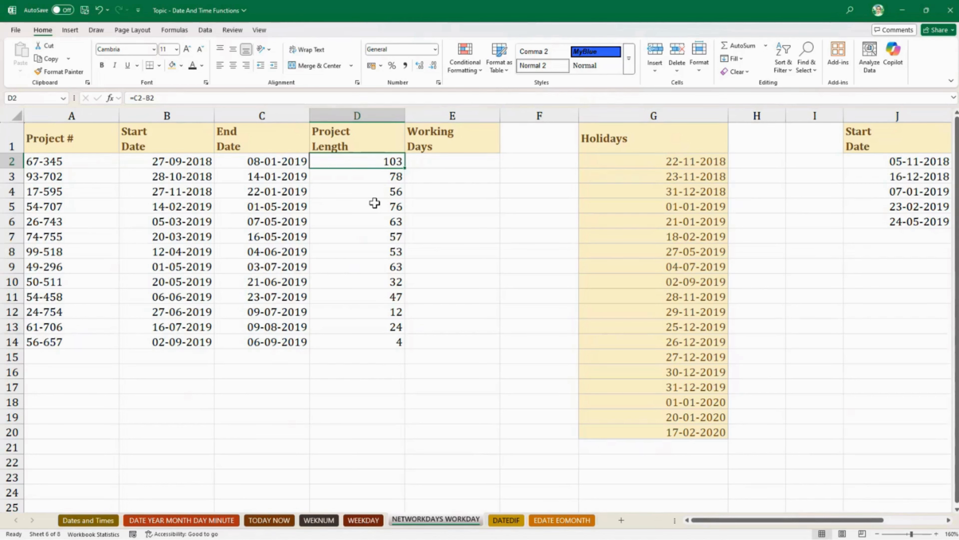
# - Define the name Holidays for the list of holiday dates in G2:G20
pyautogui.click(643, 166)
pyautogui.click(643, 141)
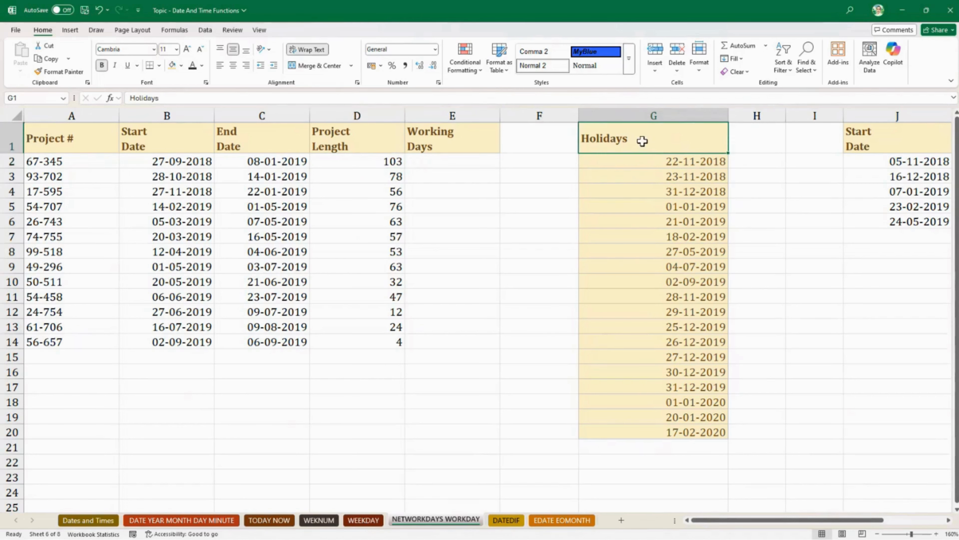
pyautogui.moveTo(644, 160); pyautogui.dragTo(620, 426)
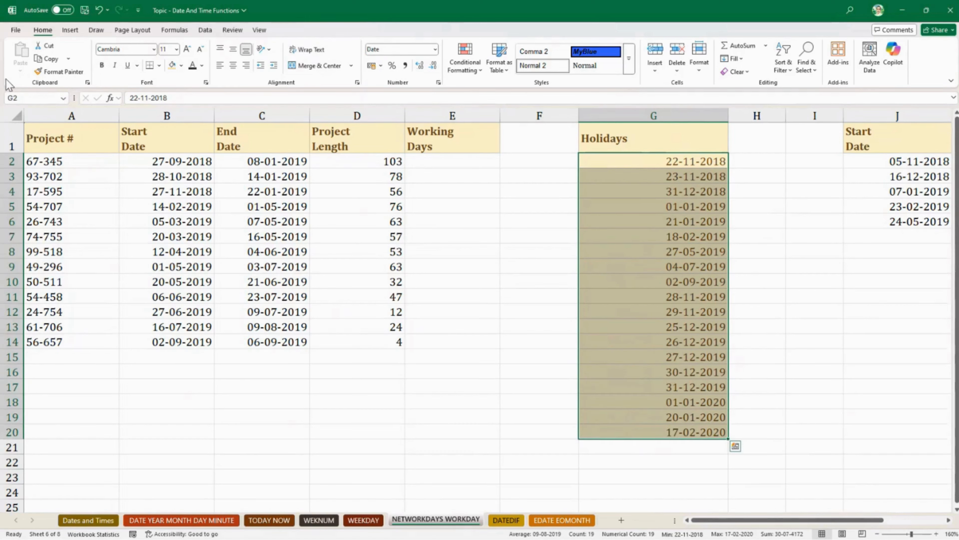
pyautogui.click(22, 96)
pyautogui.write('Holidays')
pyautogui.press('Return')
pyautogui.click(509, 233)
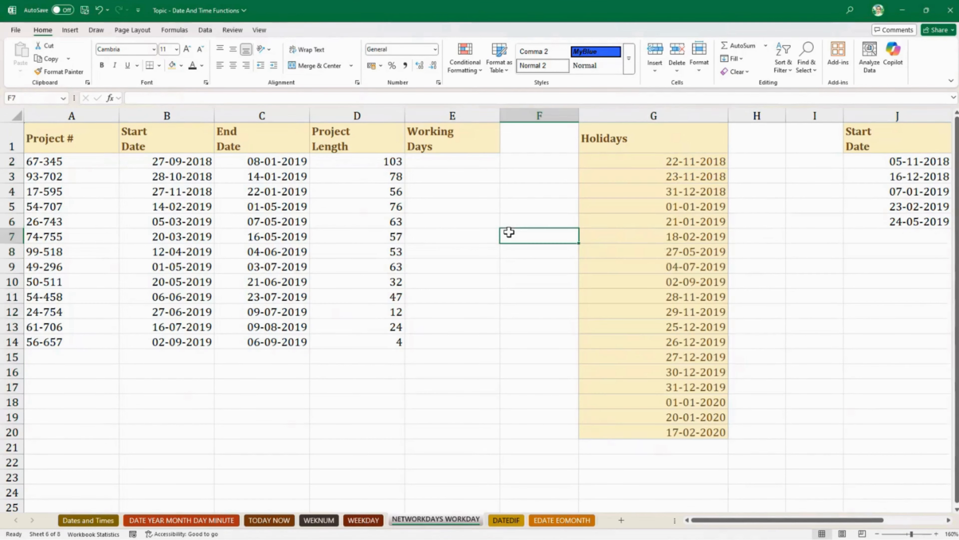
pyautogui.click(624, 158)
pyautogui.click(617, 209)
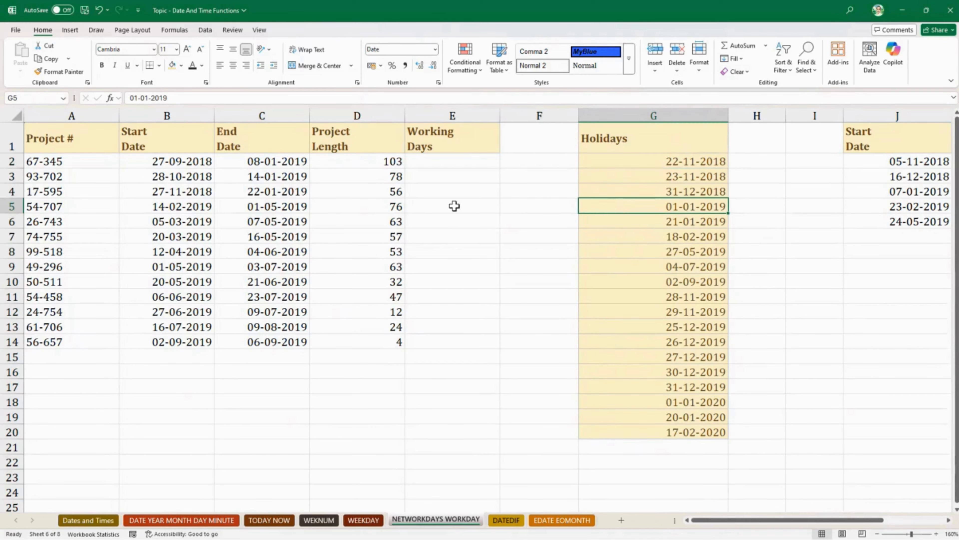
# - Calculate the first project's working days in E2 with the formula =NETWORKDAYS(B2,C2,Holidays)
pyautogui.click(438, 162)
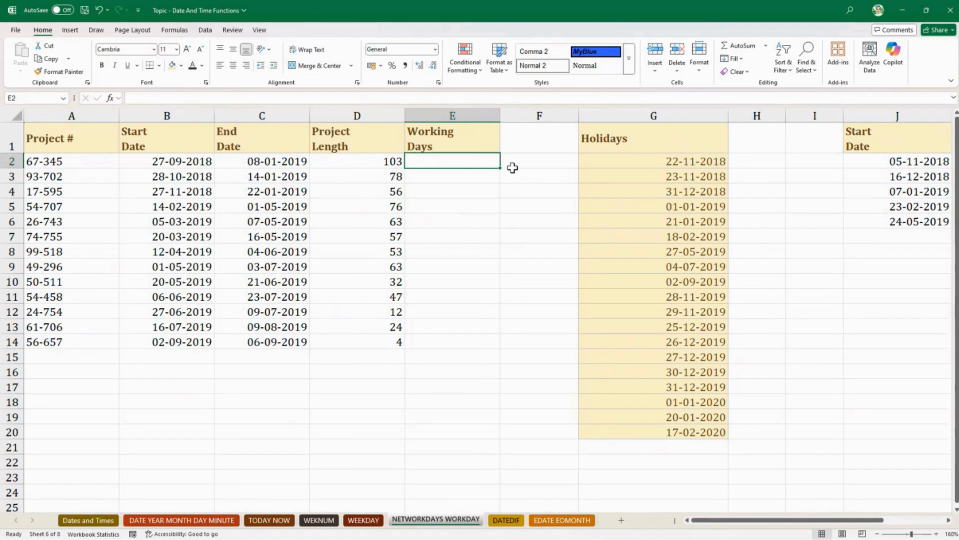
pyautogui.write('=')
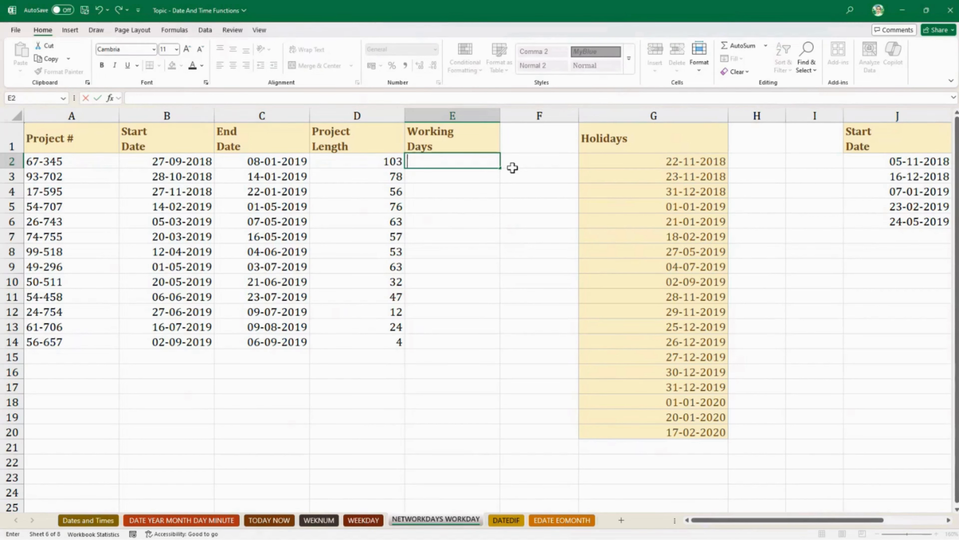
pyautogui.write('netw')
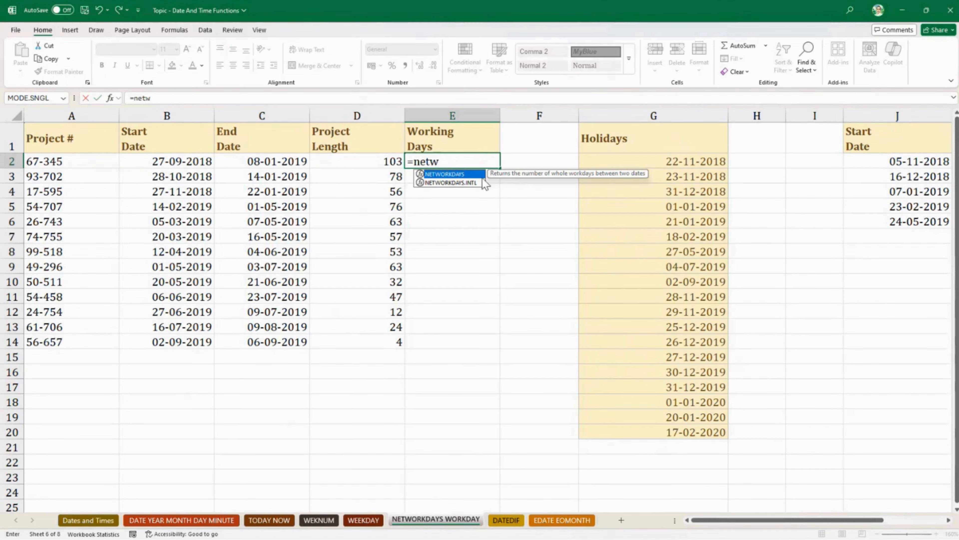
pyautogui.doubleClick(469, 174)
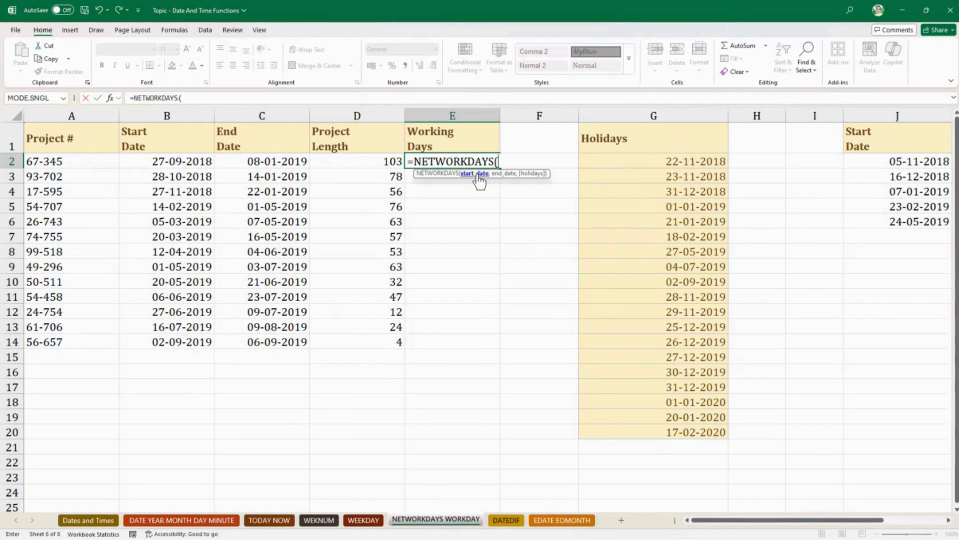
pyautogui.click(201, 167)
pyautogui.write(',')
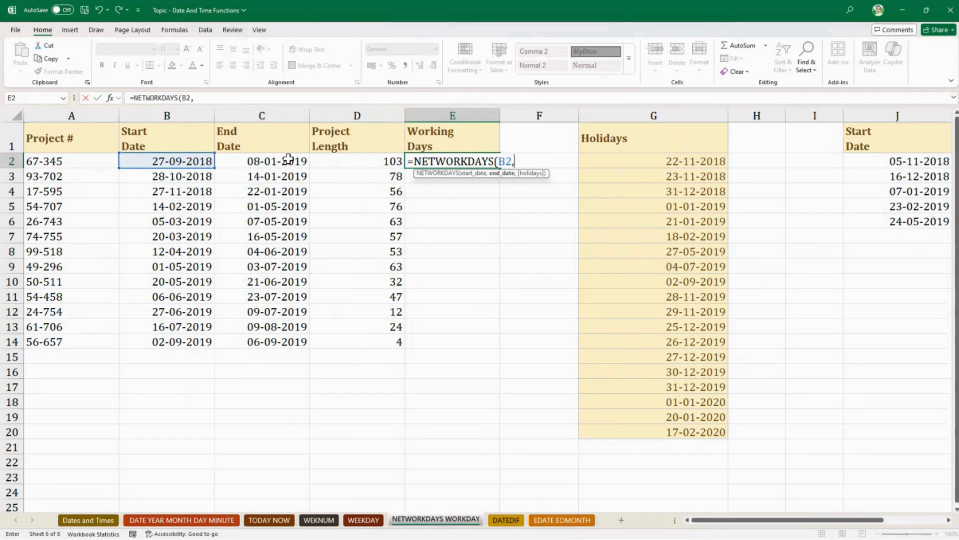
pyautogui.click(288, 160)
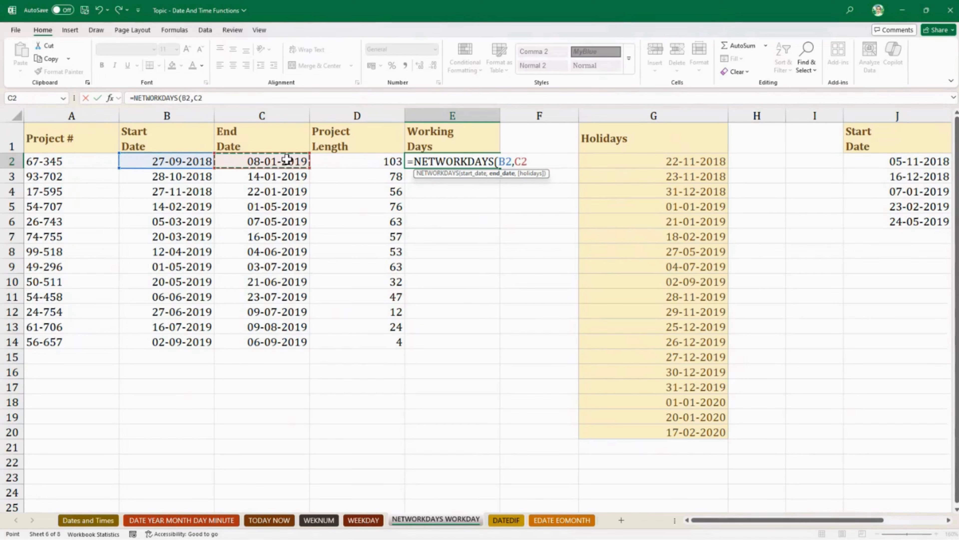
pyautogui.write(',ho')
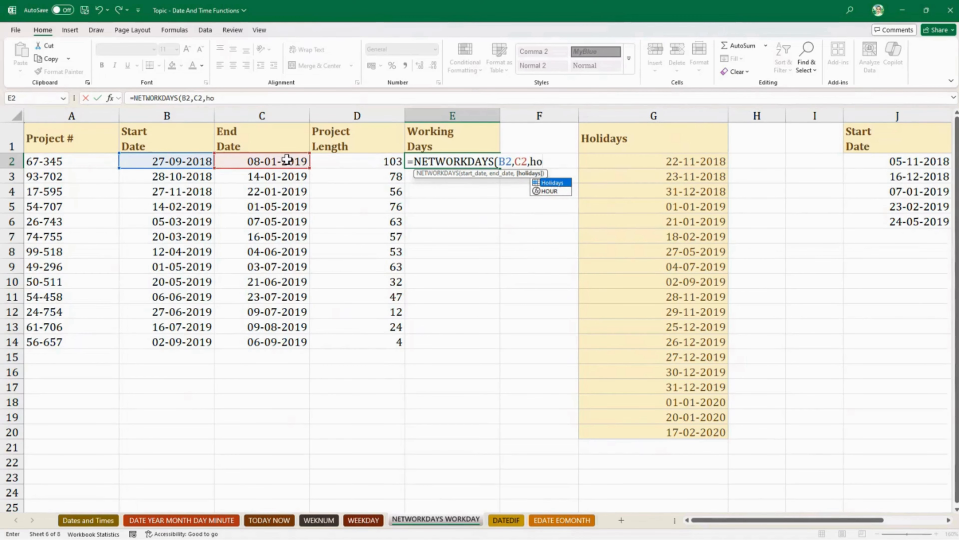
pyautogui.doubleClick(561, 183)
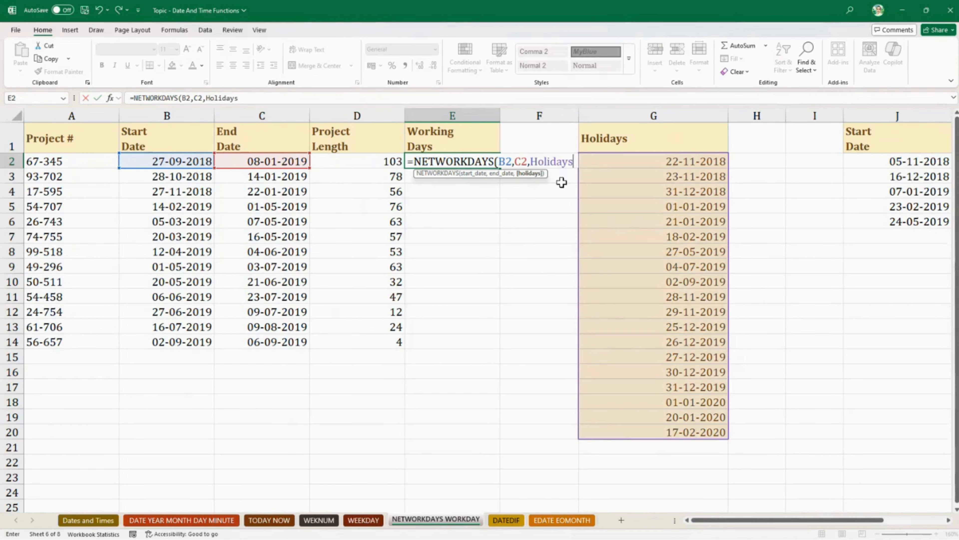
pyautogui.press('Return')
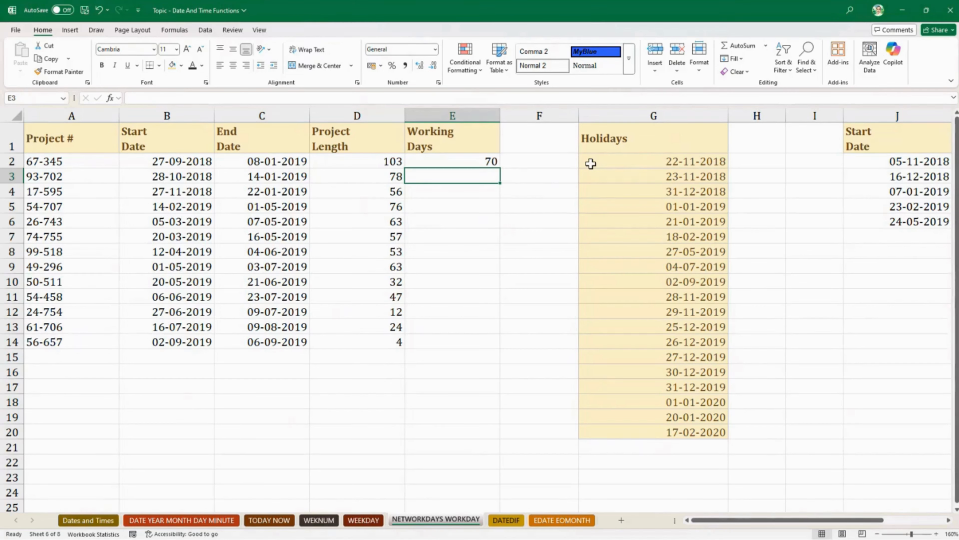
# - Copy the NETWORKDAYS formula from E2 down the Working Days column to E14
pyautogui.click(477, 160)
pyautogui.moveTo(501, 169); pyautogui.dragTo(501, 347)
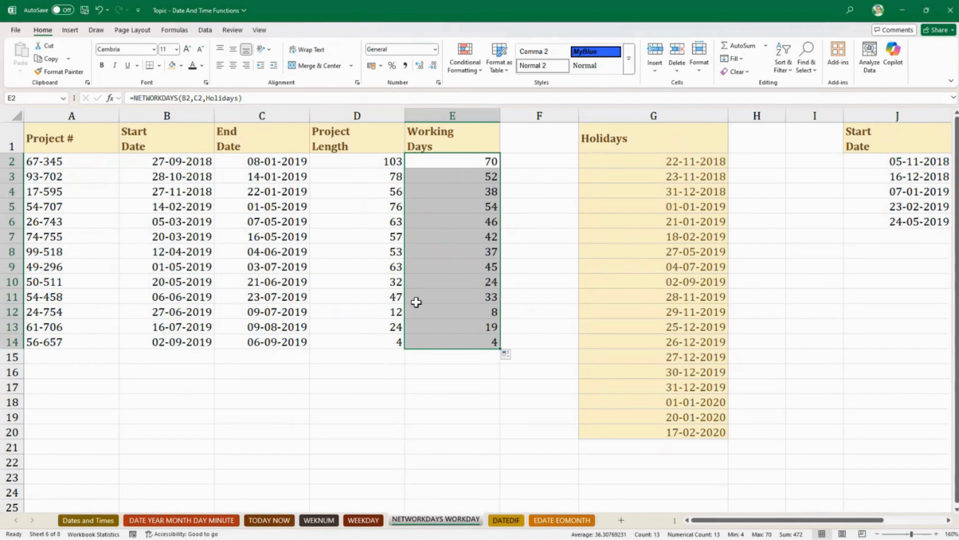
pyautogui.click(537, 216)
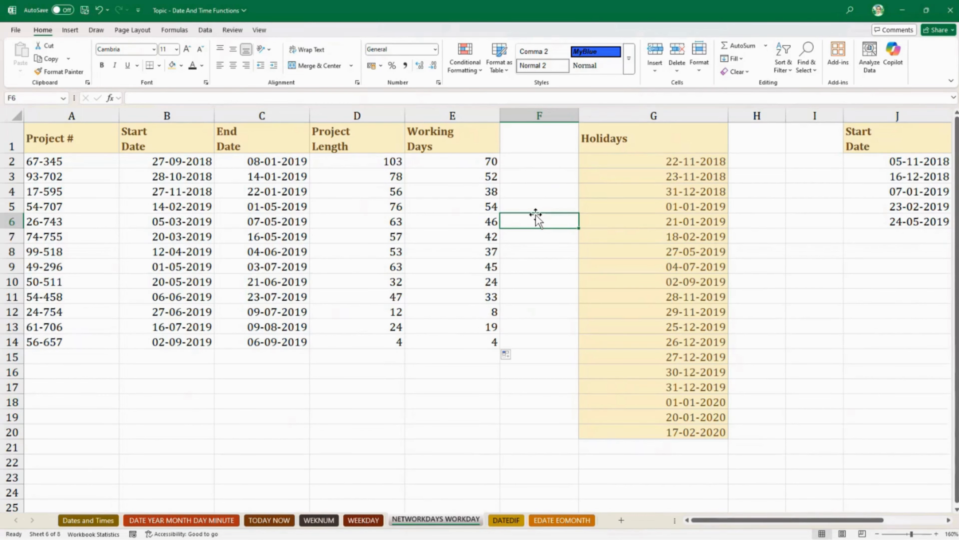
# - Review the formula in E2 and clear all Working Days results in E2:E14
pyautogui.click(453, 162)
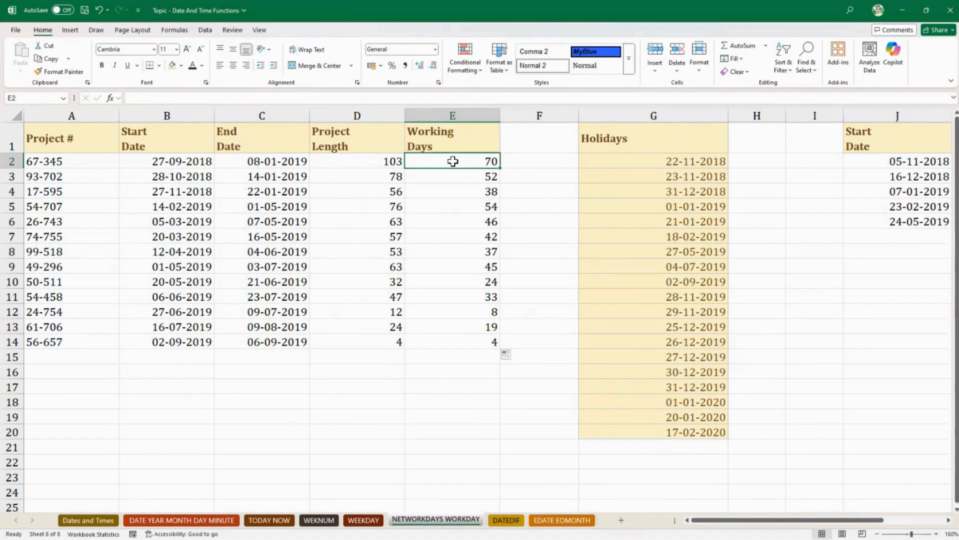
pyautogui.doubleClick(453, 162)
pyautogui.press('Escape')
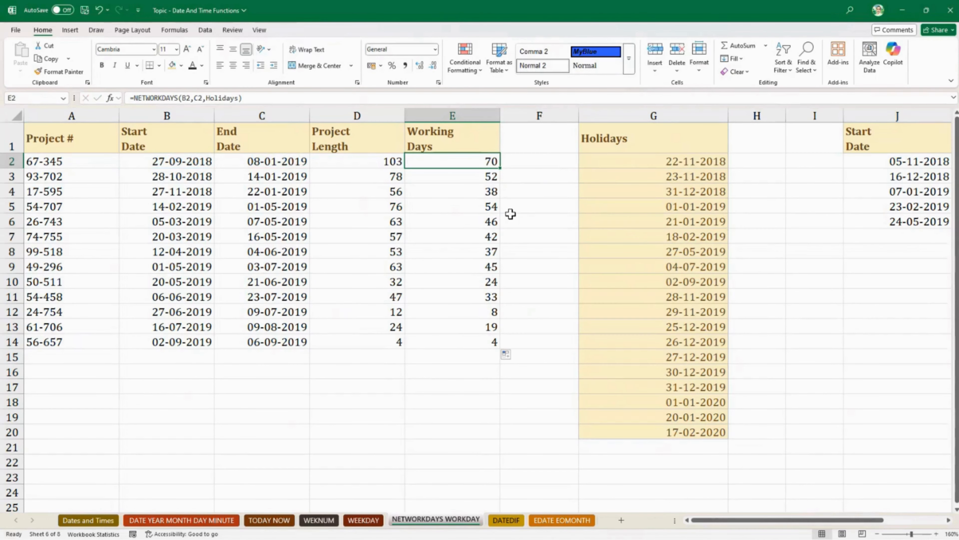
pyautogui.hotkey('ctrl', 'shift', 'Down')
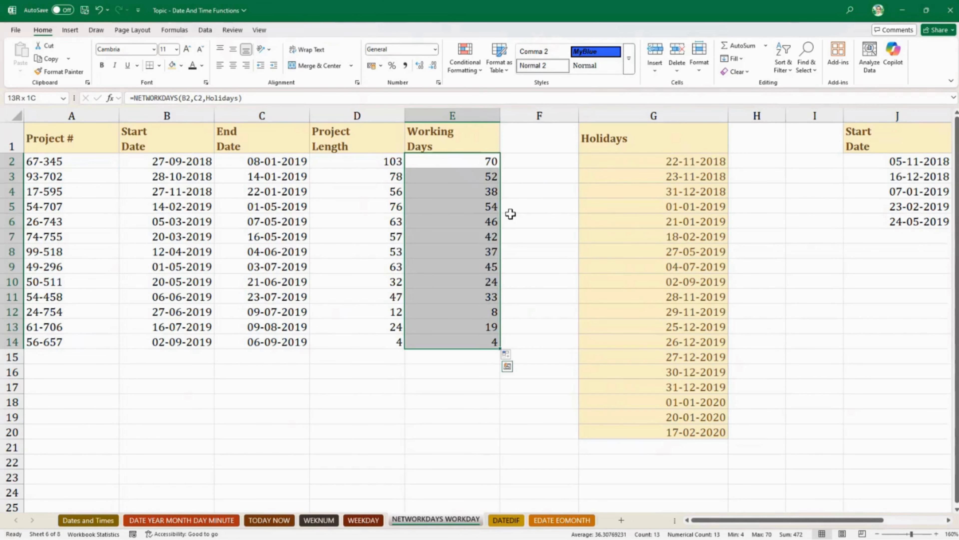
pyautogui.press('Delete')
pyautogui.press('Down')
pyautogui.press('Up')
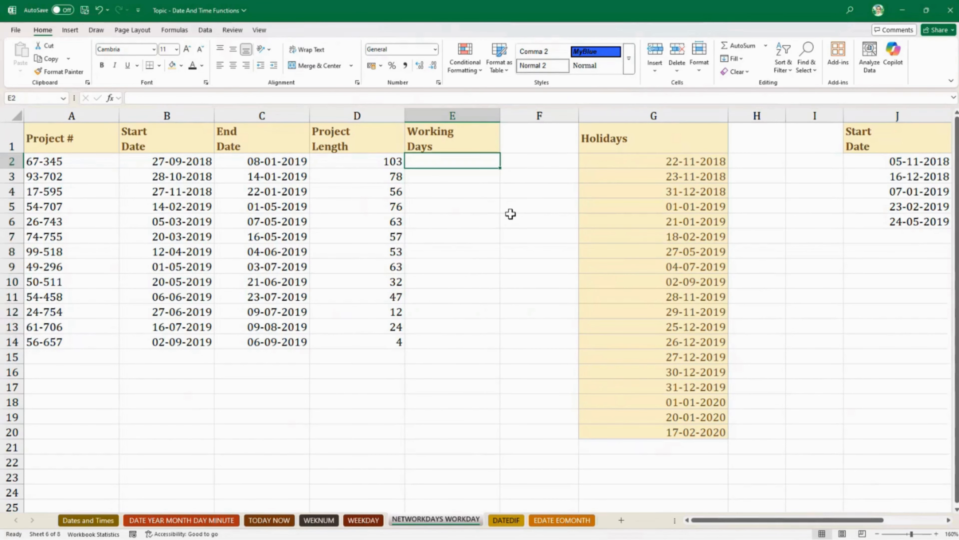
# - Calculate the first project's working days in E2 with =NETWORKDAYS.INTL(B2,C2,11,Holidays), treating only Sunday as the weekend
pyautogui.write('=net')
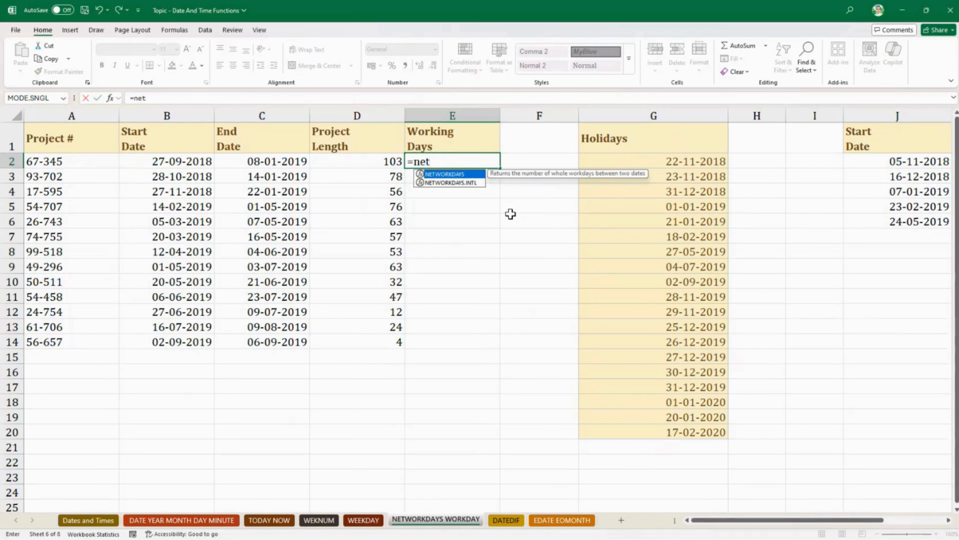
pyautogui.press('Down')
pyautogui.press('Tab')
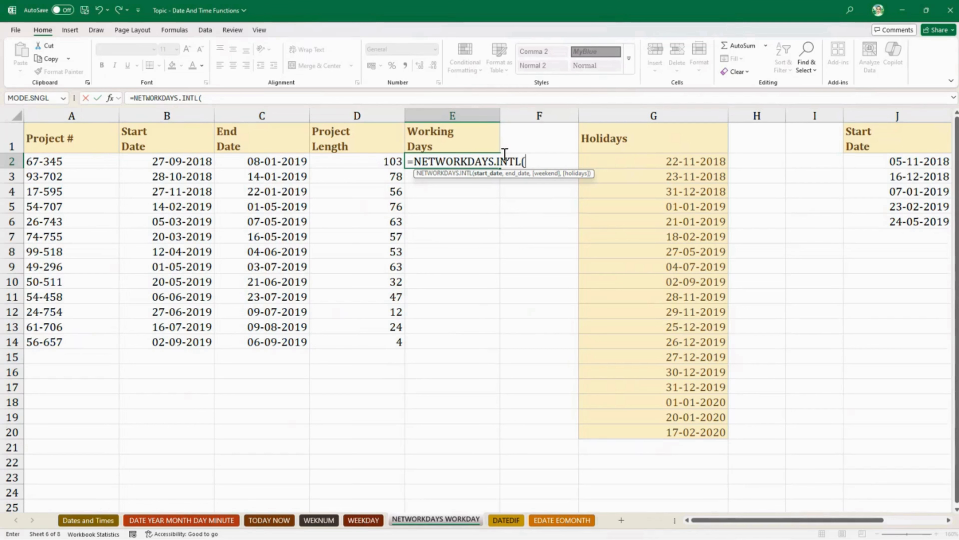
pyautogui.click(182, 162)
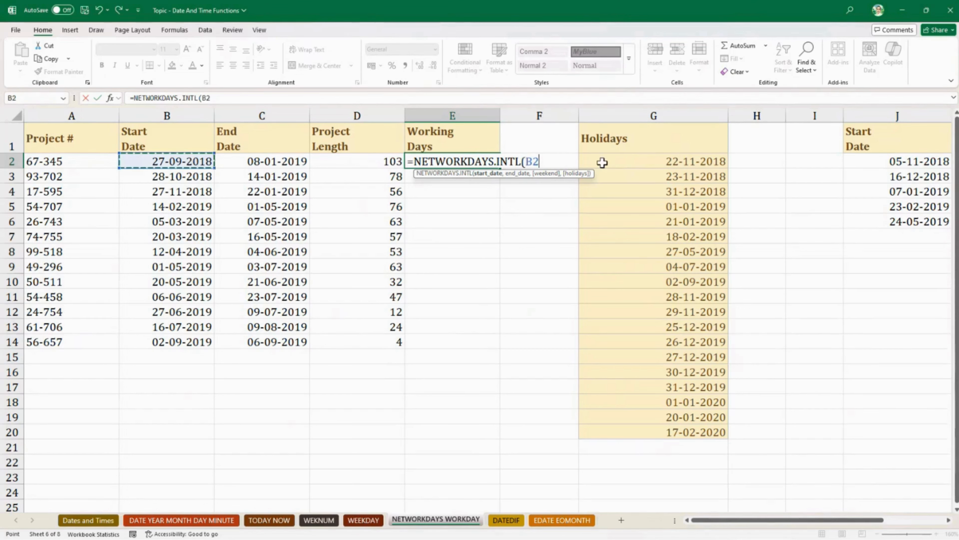
pyautogui.write(',')
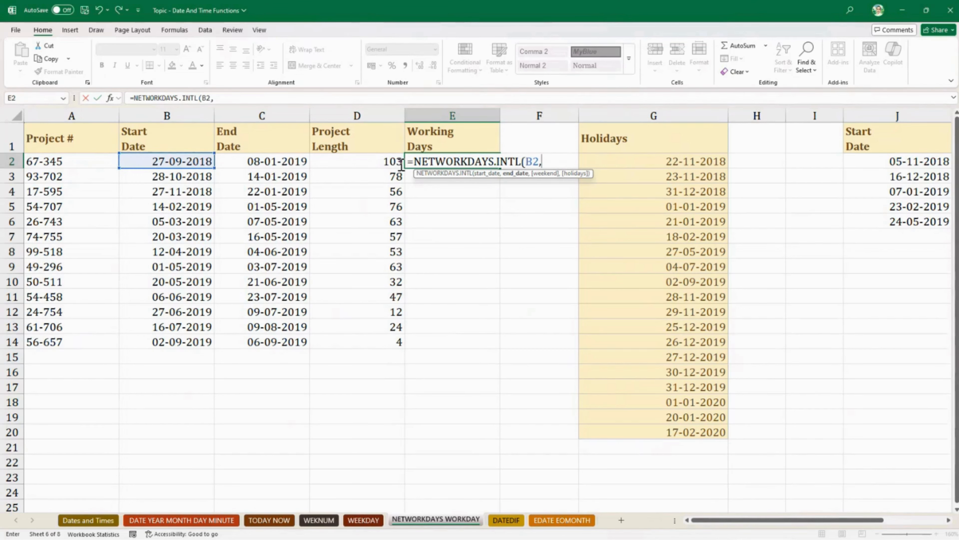
pyautogui.click(252, 161)
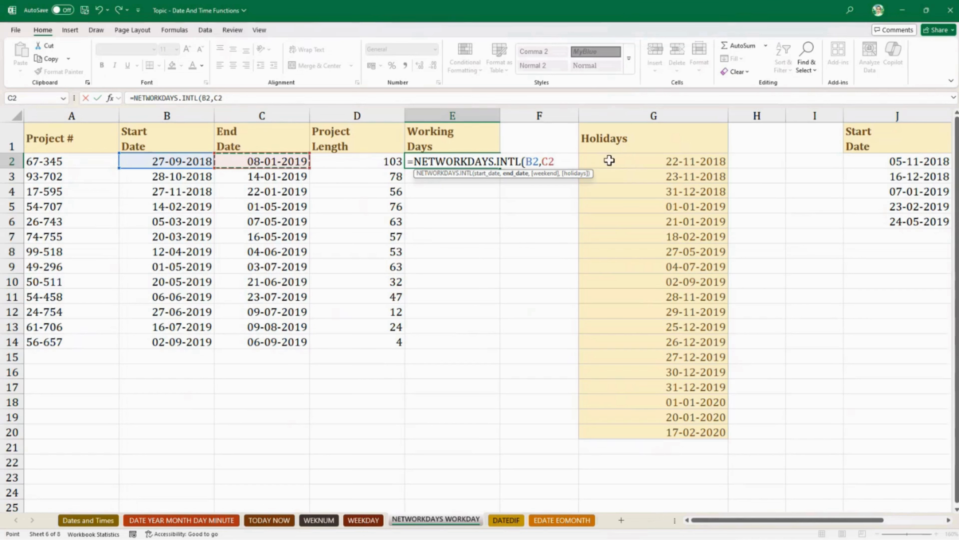
pyautogui.write(',')
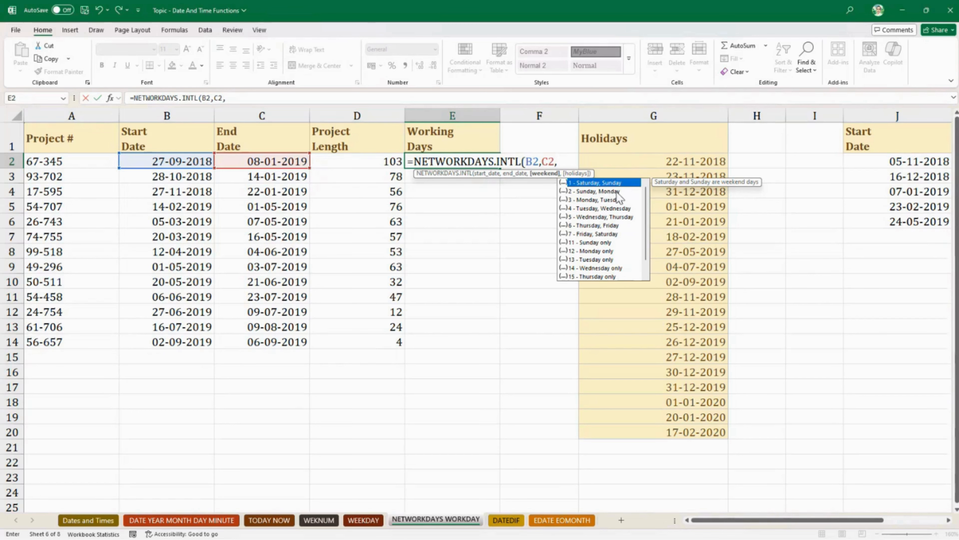
pyautogui.doubleClick(597, 242)
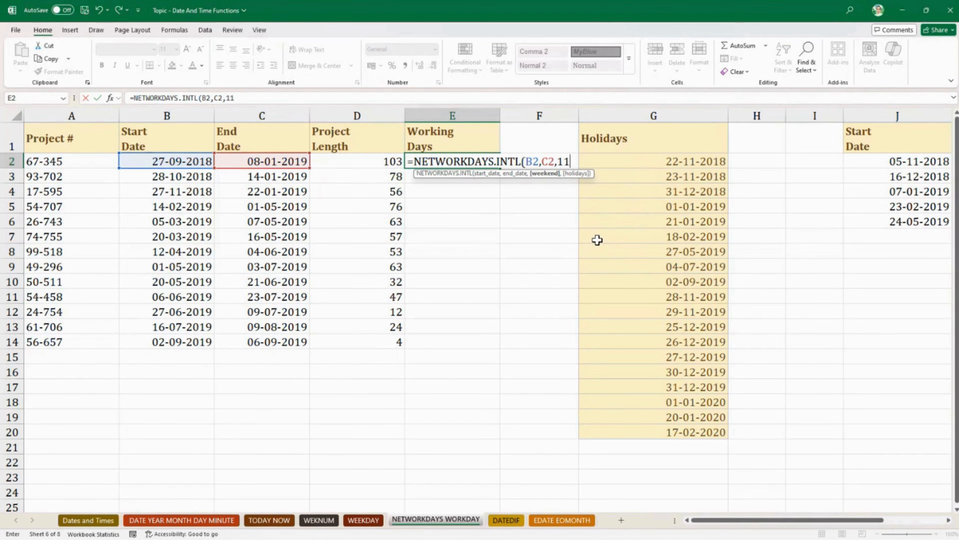
pyautogui.write(',holi')
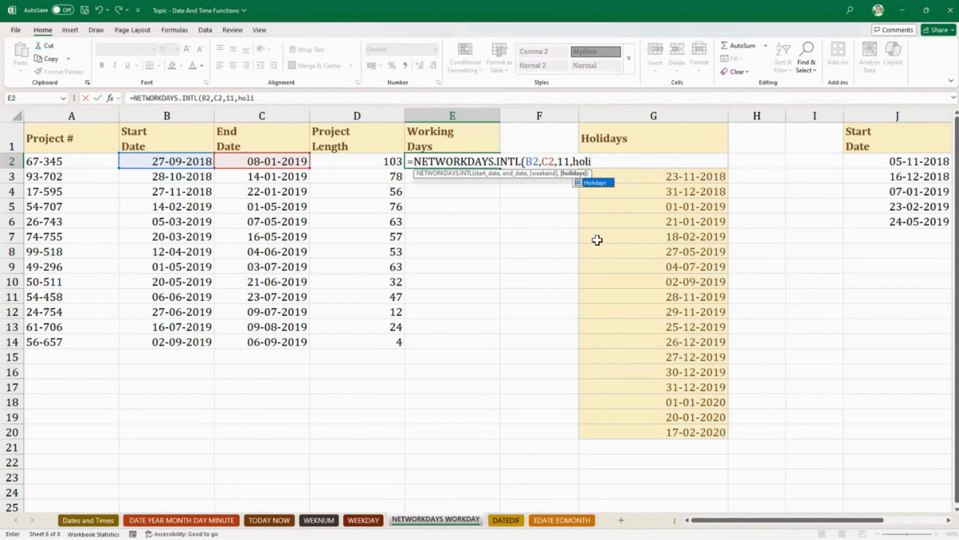
pyautogui.press('Tab')
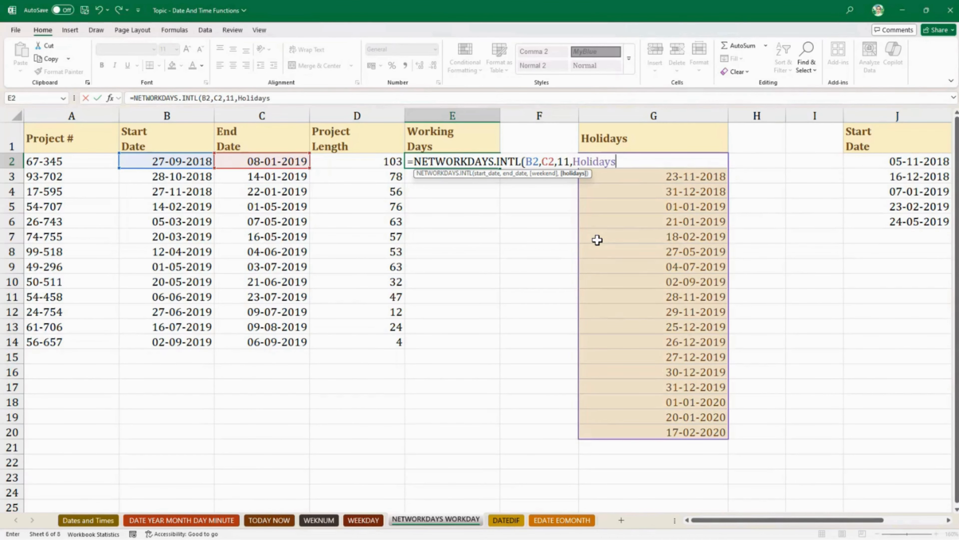
pyautogui.write(')')
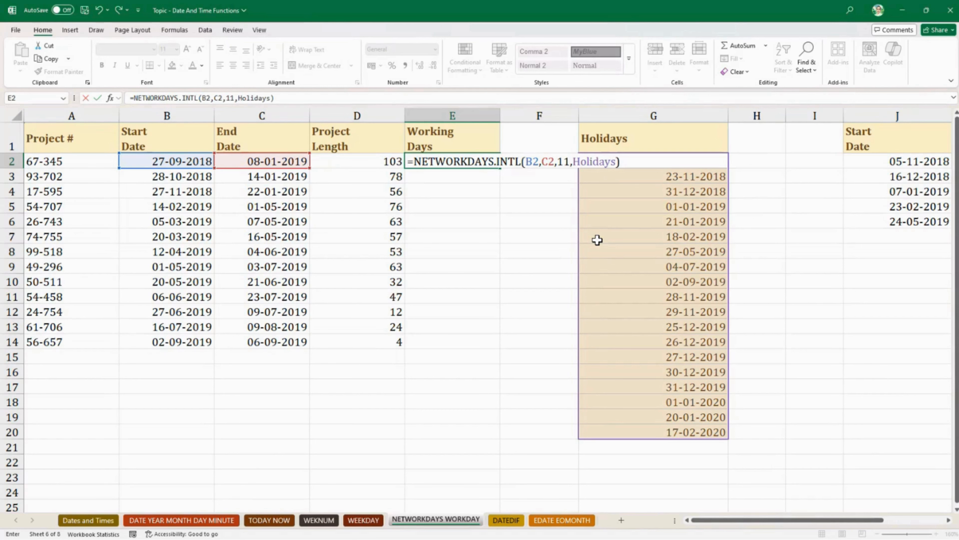
pyautogui.press('Return')
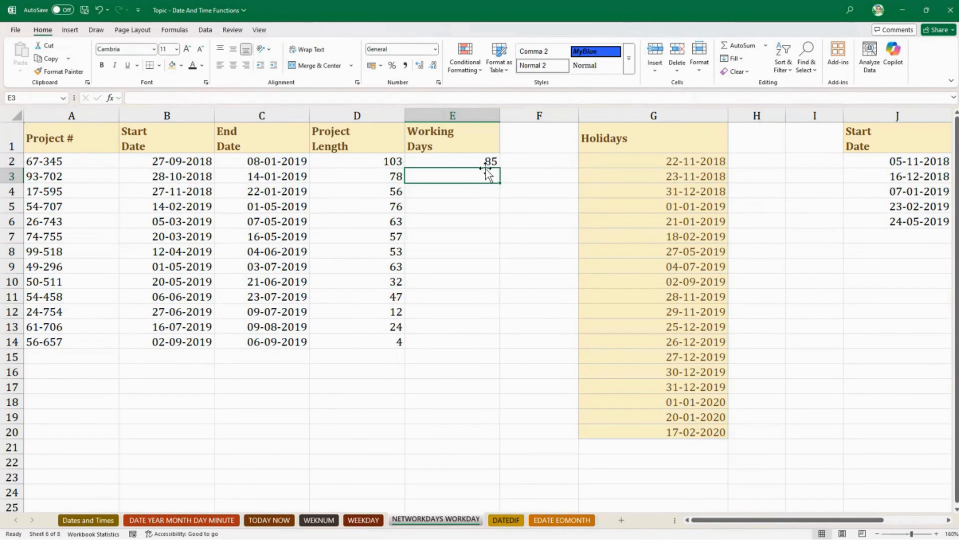
# - Copy the NETWORKDAYS.INTL formula with the Holidays argument from E2 down to E14 and highlight the holiday dates in G2:G20
pyautogui.click(478, 157)
pyautogui.doubleClick(500, 168)
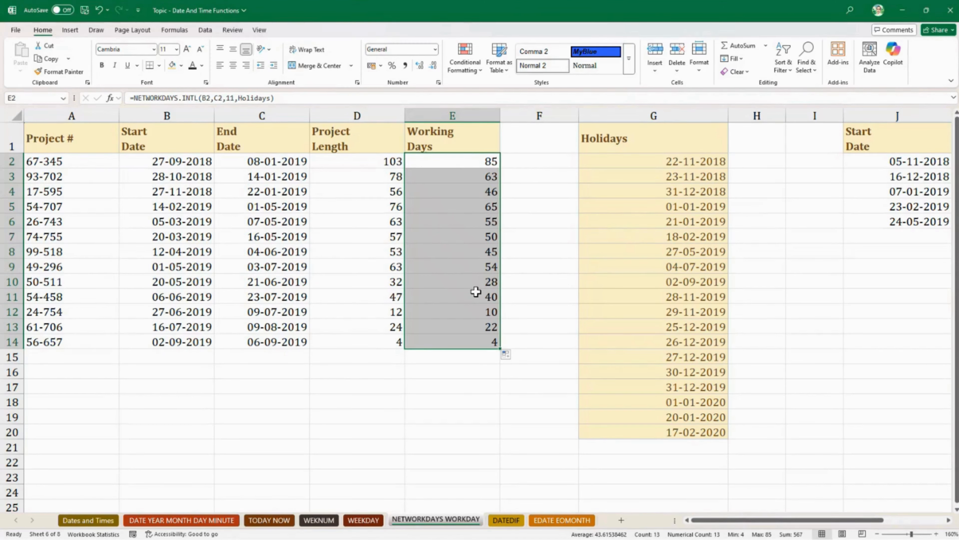
pyautogui.moveTo(652, 162); pyautogui.dragTo(651, 437)
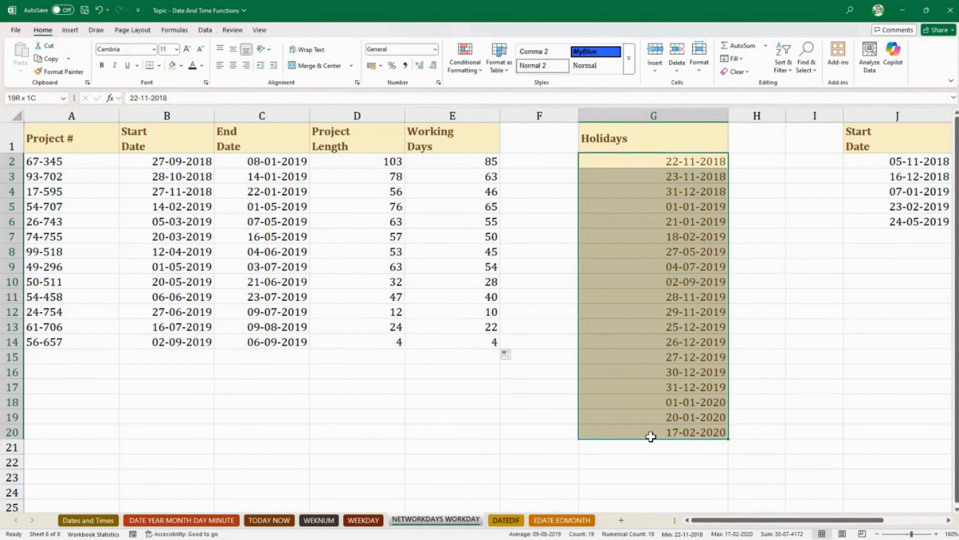
# - Remove the Holidays argument from the formula in E2, leaving =NETWORKDAYS.INTL(B2,C2,11)
pyautogui.doubleClick(462, 168)
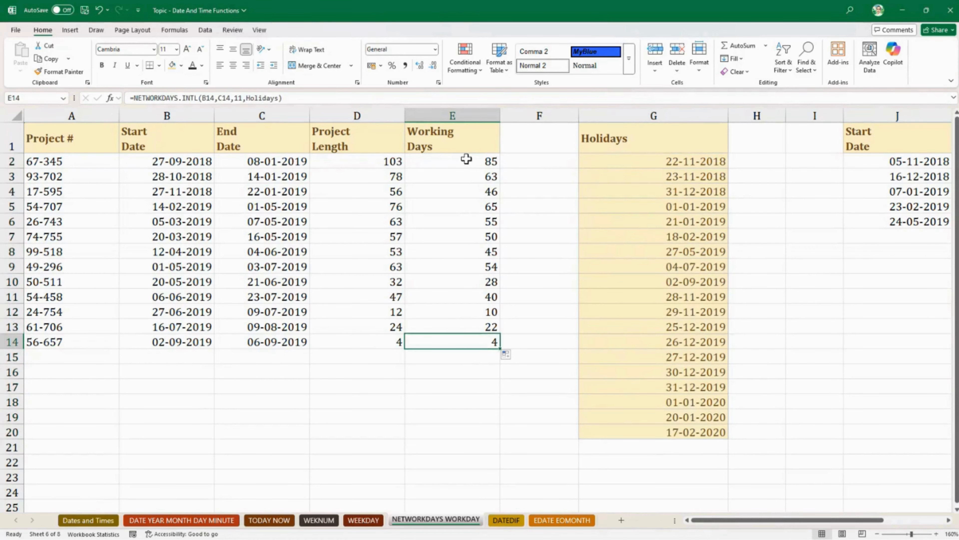
pyautogui.doubleClick(468, 161)
pyautogui.doubleClick(594, 161)
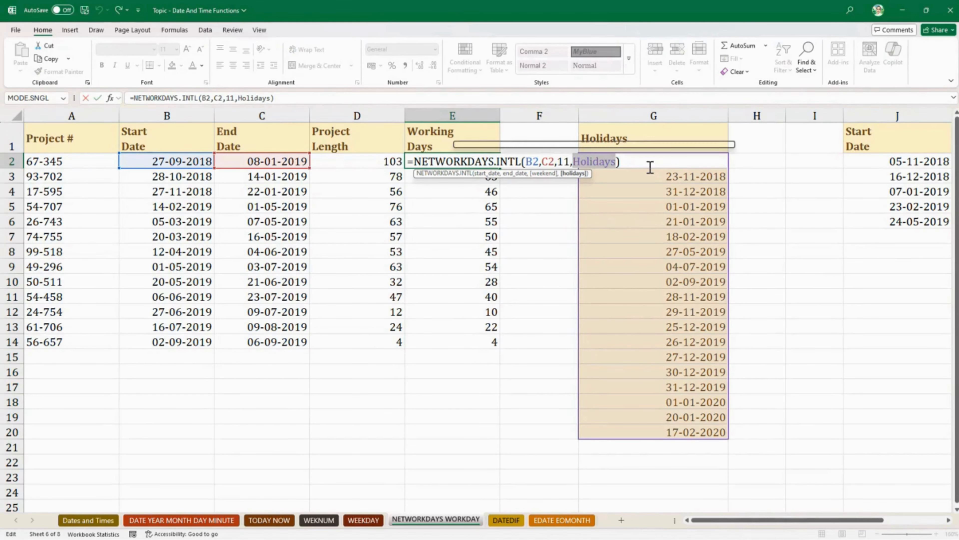
pyautogui.press('BackSpace')
pyautogui.press('BackSpace')
pyautogui.press('Return')
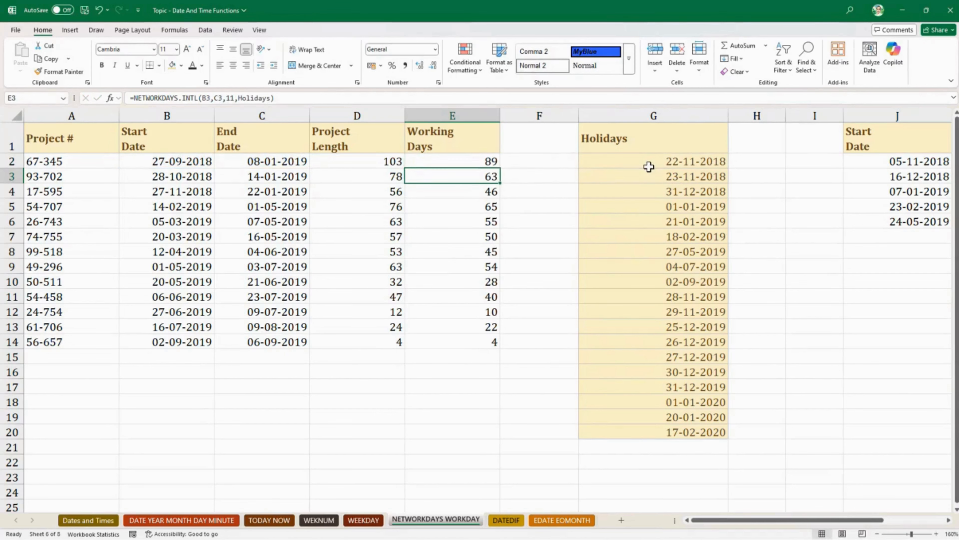
# - Copy the shortened NETWORKDAYS.INTL formula from E2 down the Working Days column to E14
pyautogui.click(490, 165)
pyautogui.doubleClick(501, 168)
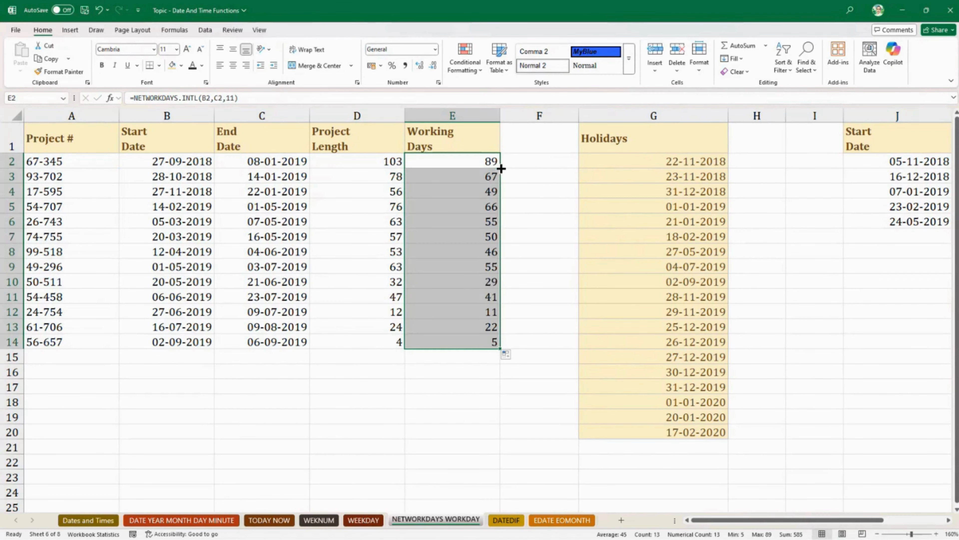
pyautogui.moveTo(652, 161); pyautogui.dragTo(621, 433)
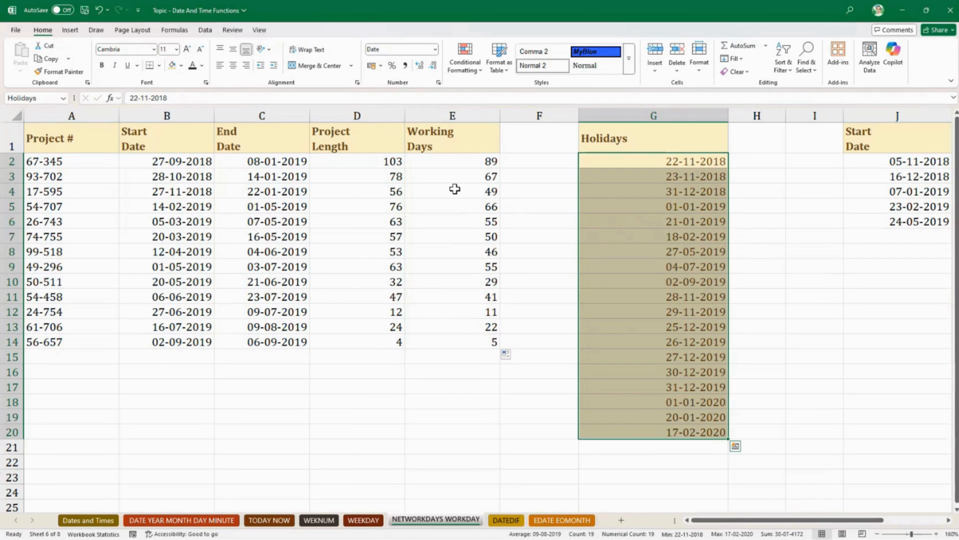
pyautogui.click(768, 327)
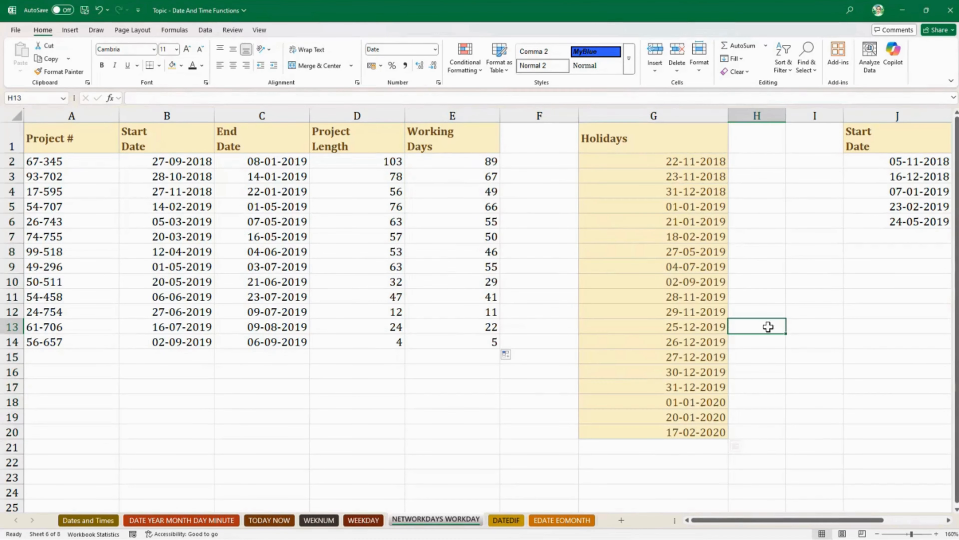
# - Calculate the first end date in L2 by adding the project length to the start date with =J2+K2
pyautogui.moveTo(784, 521); pyautogui.dragTo(939, 530)
pyautogui.hscroll(5, 784, 441)
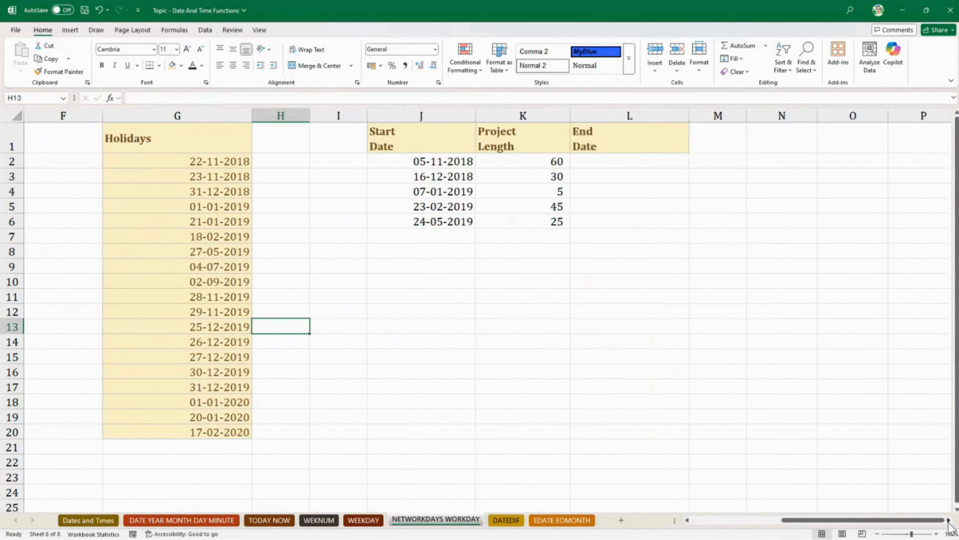
pyautogui.click(535, 242)
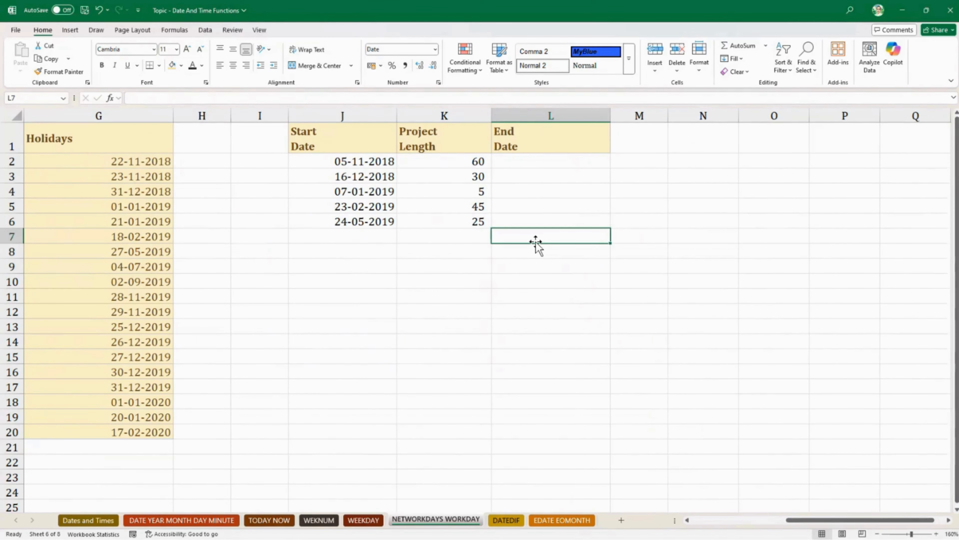
pyautogui.scroll(3, 536, 242)
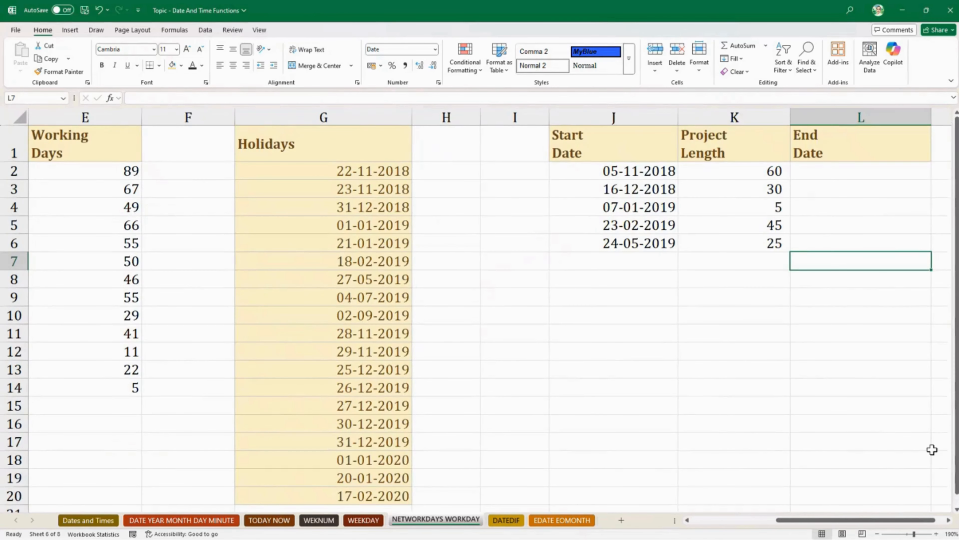
pyautogui.moveTo(862, 521); pyautogui.dragTo(954, 526)
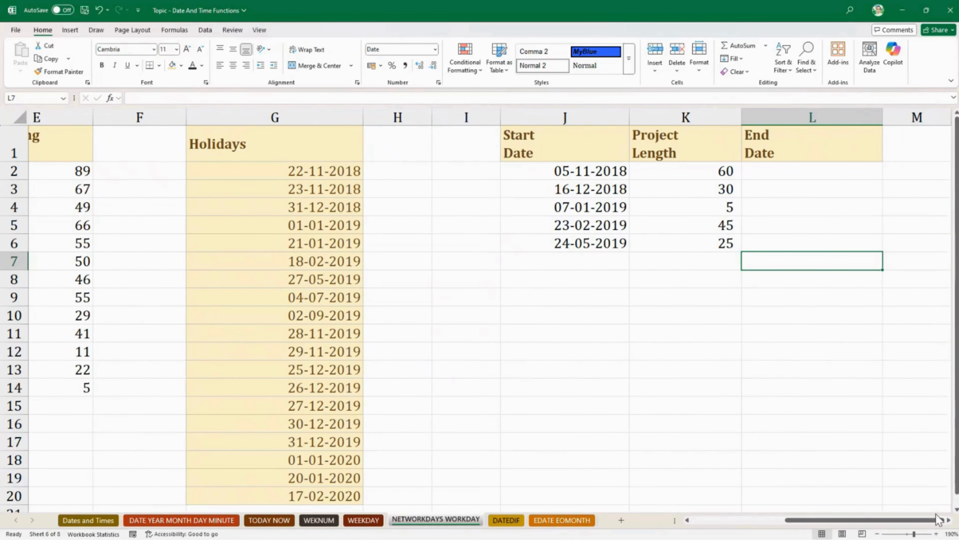
pyautogui.click(948, 520)
pyautogui.click(949, 520)
pyautogui.click(948, 520)
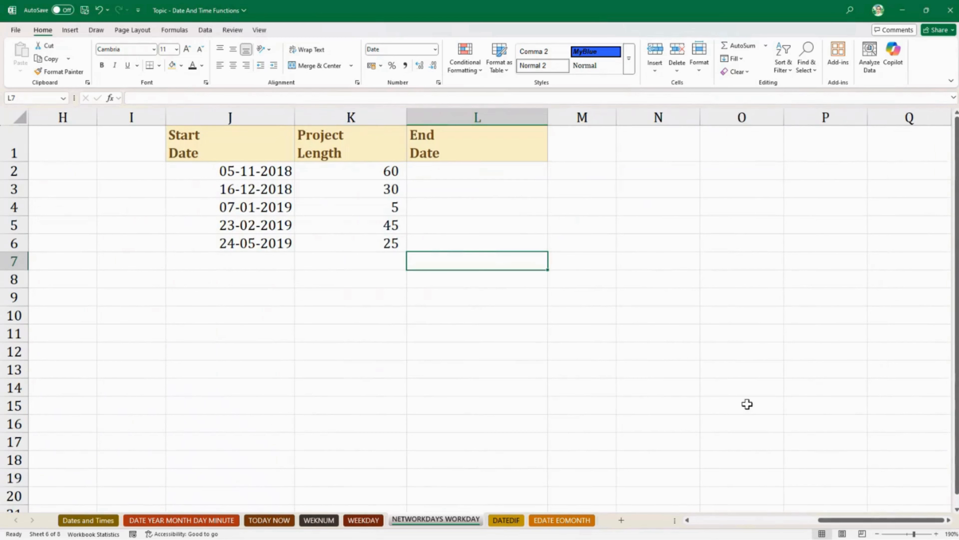
pyautogui.click(456, 172)
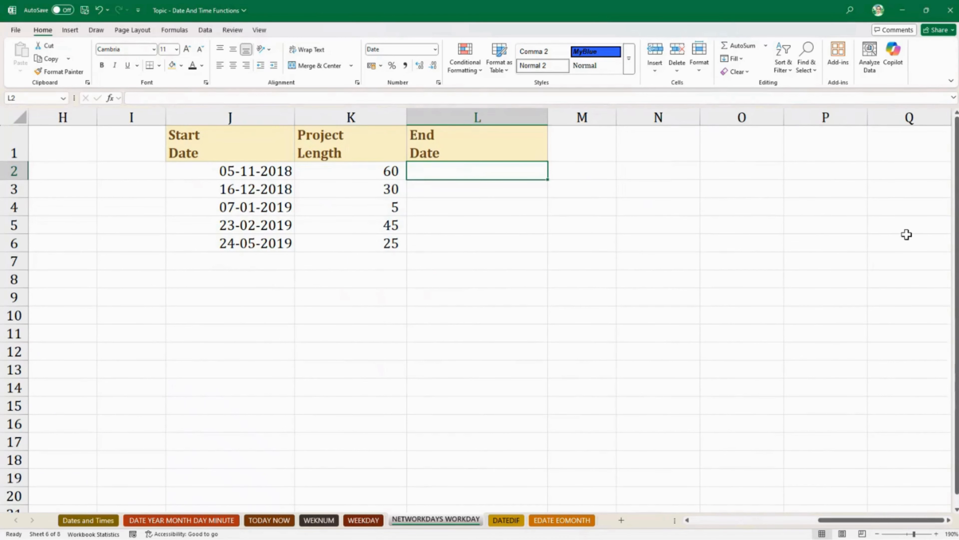
pyautogui.write('=')
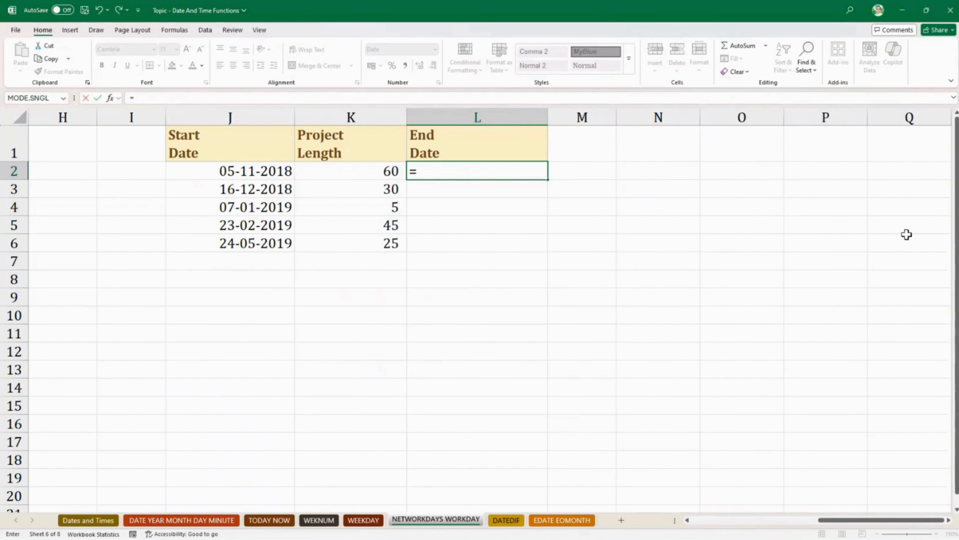
pyautogui.press('Left')
pyautogui.press('Left')
pyautogui.write('+')
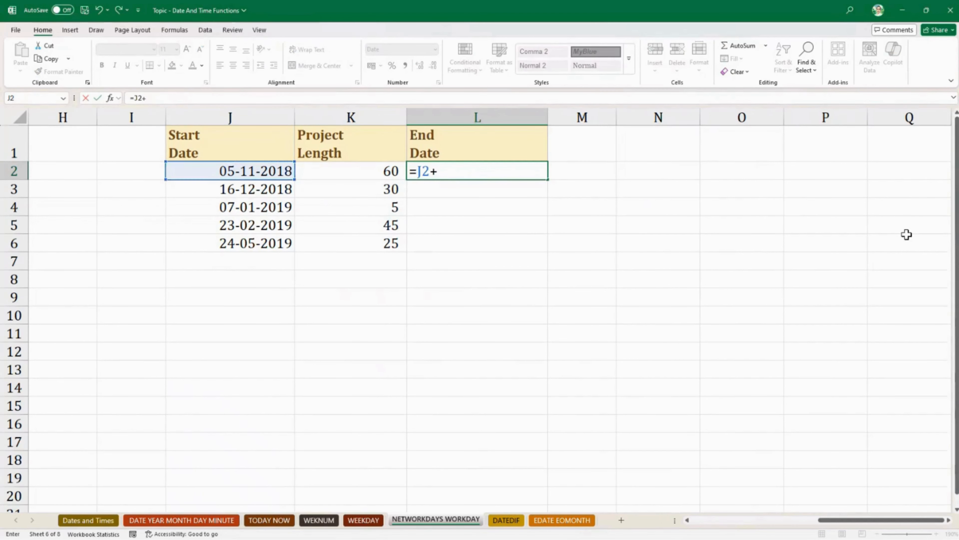
pyautogui.press('Left')
pyautogui.press('Return')
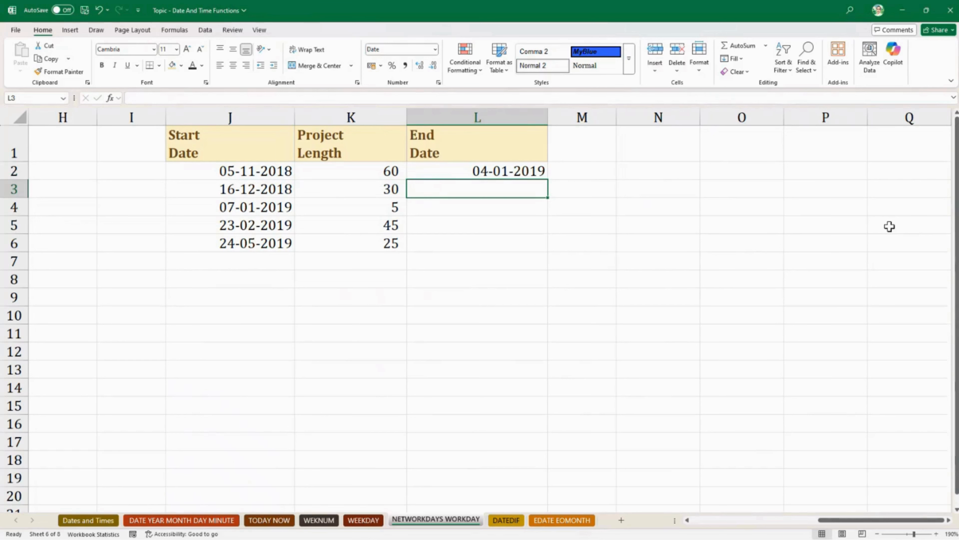
# - Copy the end date formula from L2 down the End Date column to L6
pyautogui.click(517, 171)
pyautogui.moveTo(547, 180); pyautogui.dragTo(548, 251)
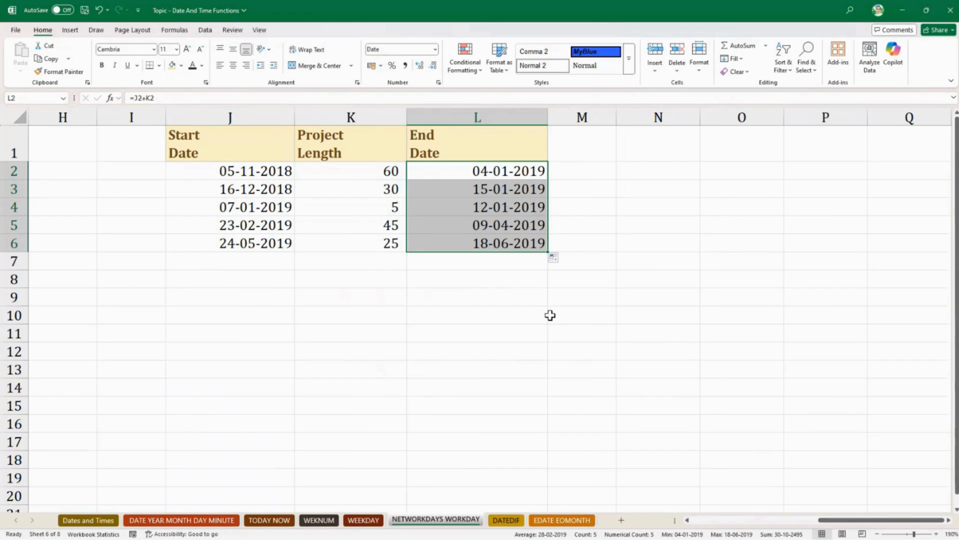
# - Calculate the first project's end date excluding weekends and holidays in M2 with =WORKDAY(J2,K2,Holidays)
pyautogui.press('Right')
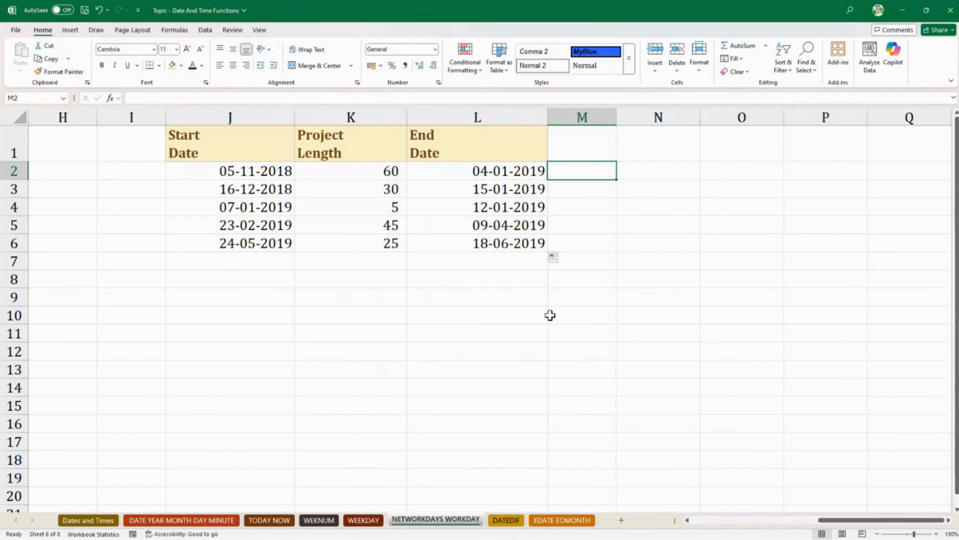
pyautogui.write('=')
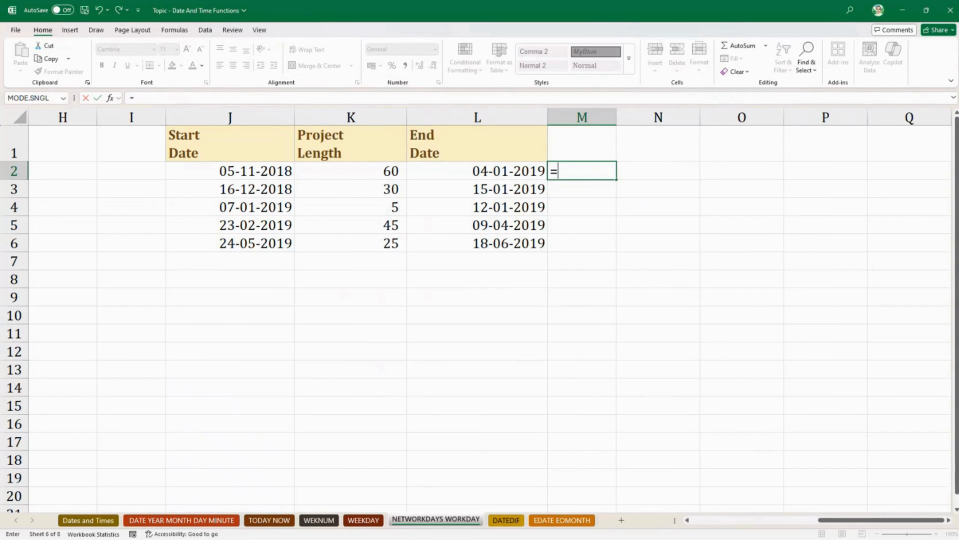
pyautogui.press('Escape')
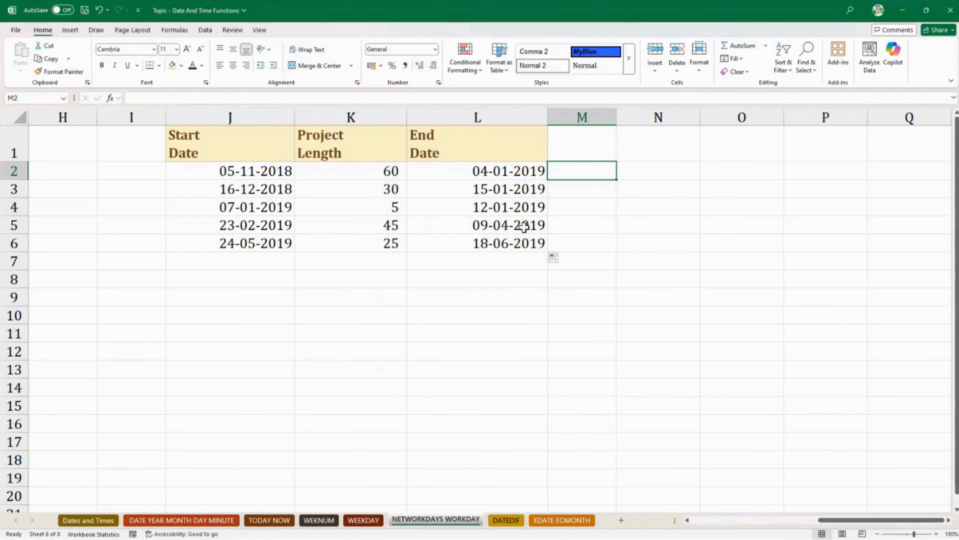
pyautogui.write('=we')
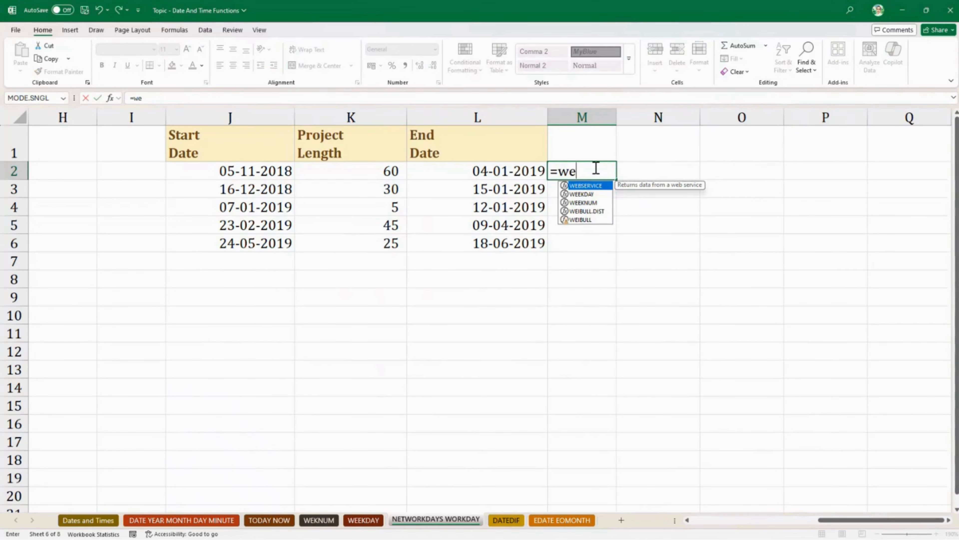
pyautogui.press('BackSpace')
pyautogui.write('ork')
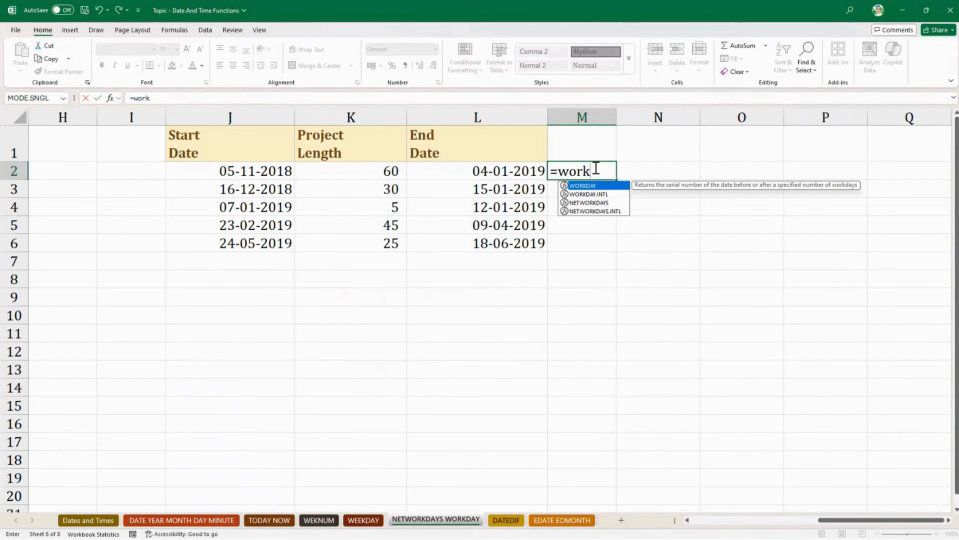
pyautogui.press('Tab')
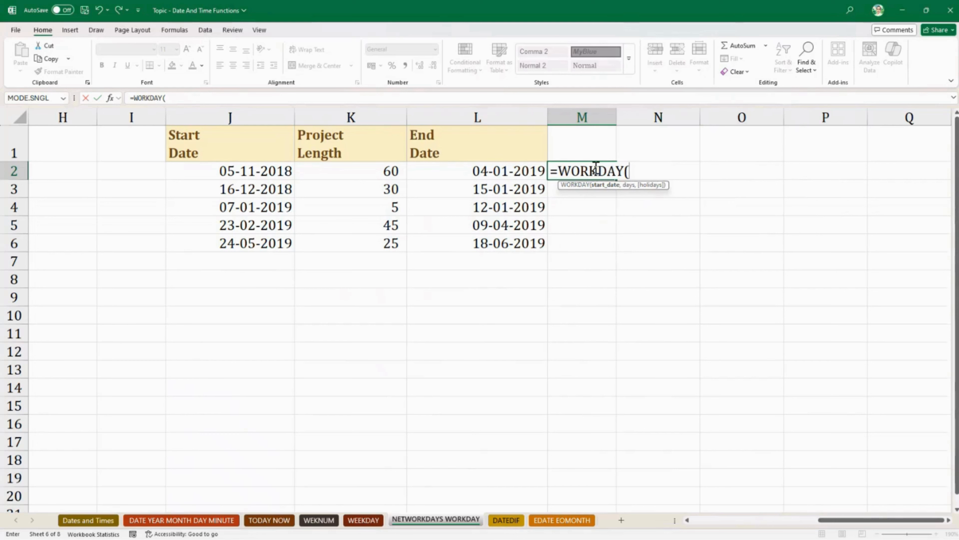
pyautogui.press('Left')
pyautogui.press('Left')
pyautogui.press('Left')
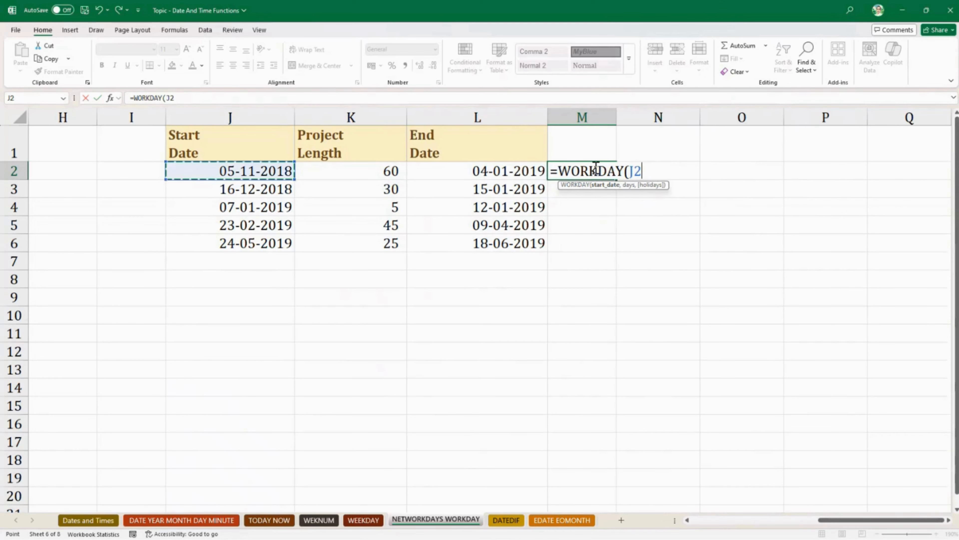
pyautogui.write(',')
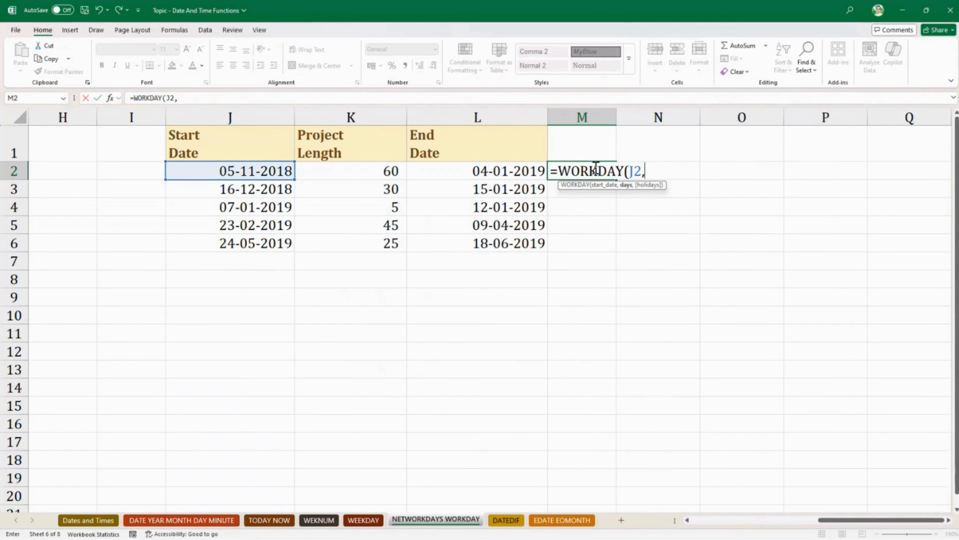
pyautogui.press('Left')
pyautogui.press('Left')
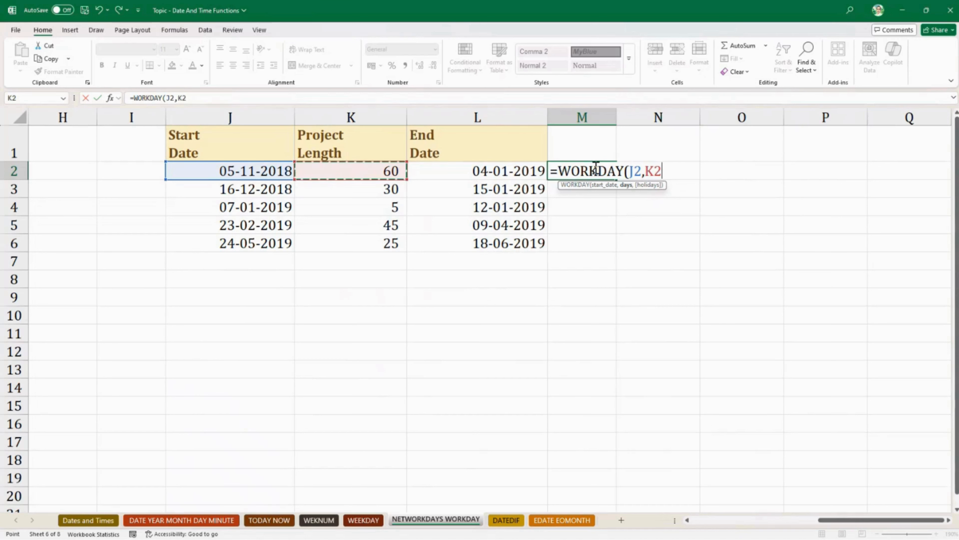
pyautogui.write(',holi')
pyautogui.press('Tab')
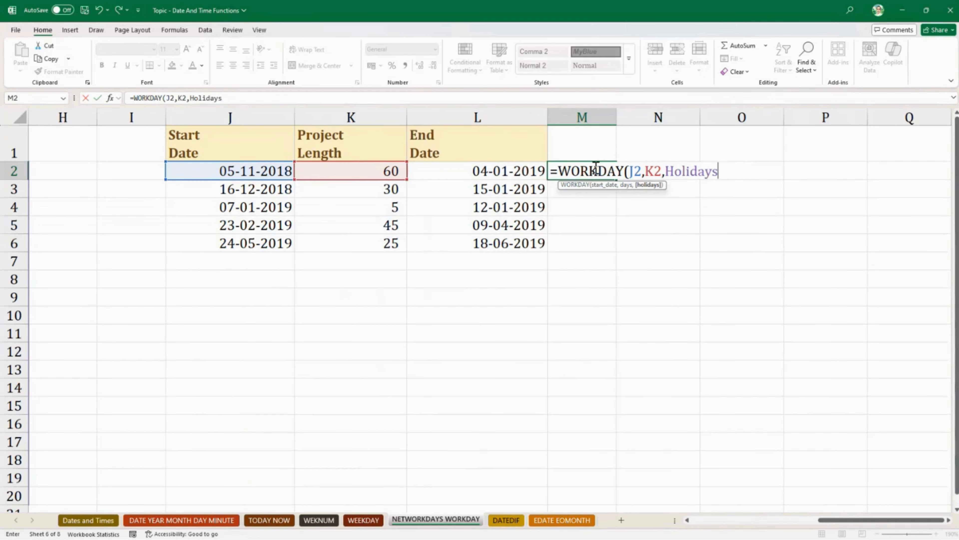
pyautogui.write(')')
pyautogui.press('Return')
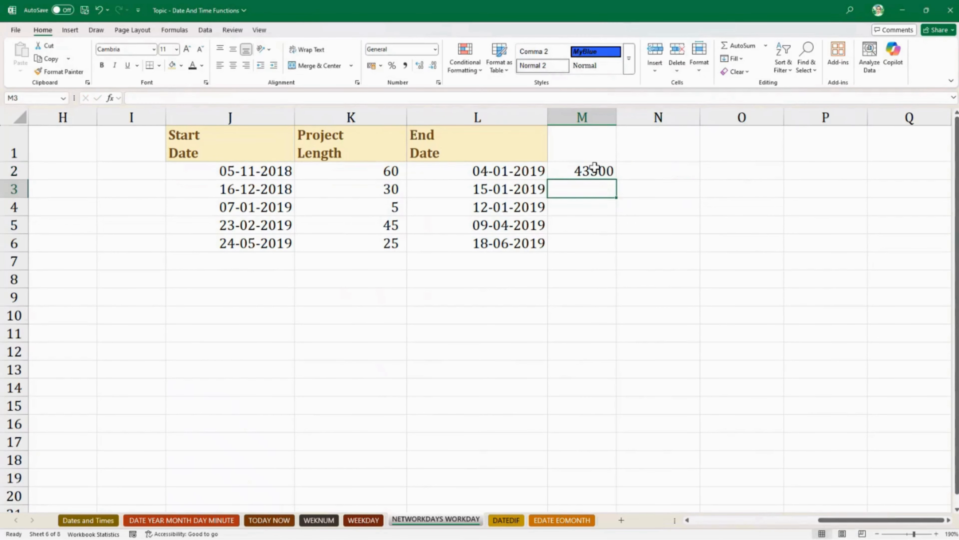
# - Copy the WORKDAY formula from M2 down to M6 and widen column M slightly
pyautogui.click(595, 169)
pyautogui.moveTo(616, 178); pyautogui.dragTo(619, 248)
pyautogui.moveTo(615, 116); pyautogui.dragTo(622, 116)
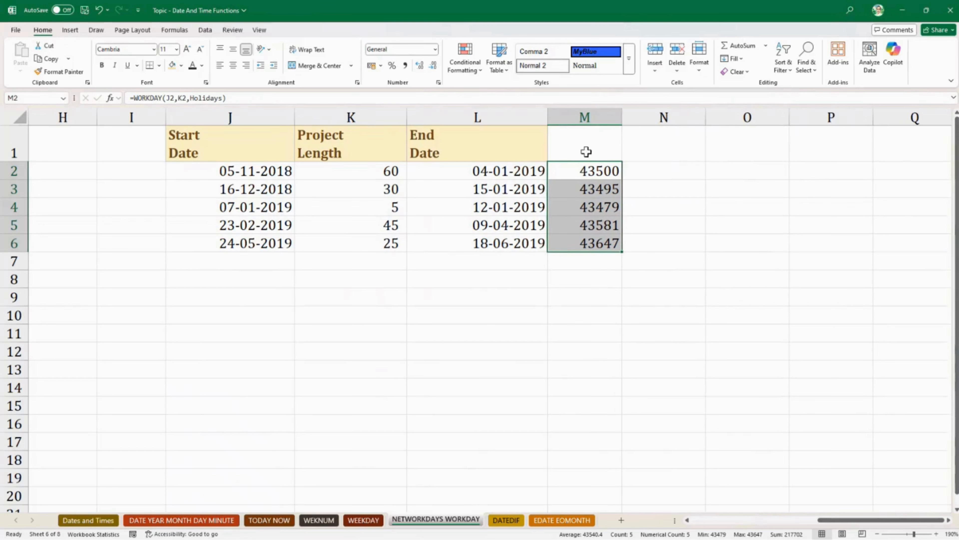
# - Format the WORKDAY results in M2:M6 as Short Date and widen column M to fit the dates
pyautogui.click(435, 49)
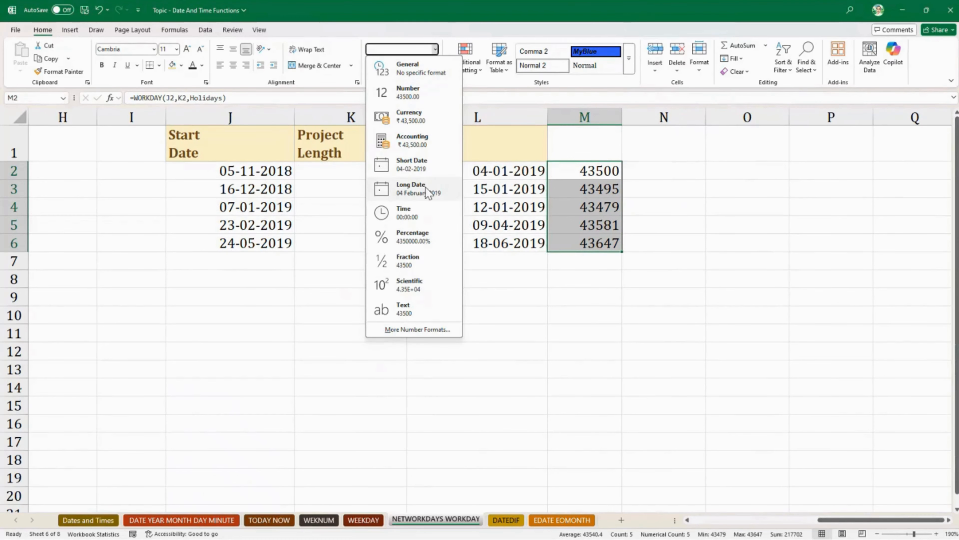
pyautogui.click(437, 172)
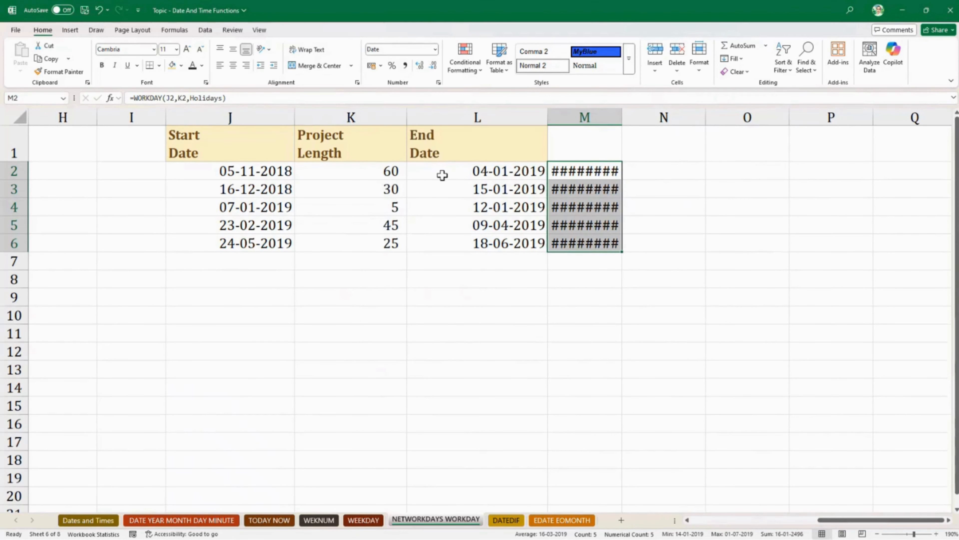
pyautogui.moveTo(622, 117); pyautogui.dragTo(648, 117)
pyautogui.click(627, 293)
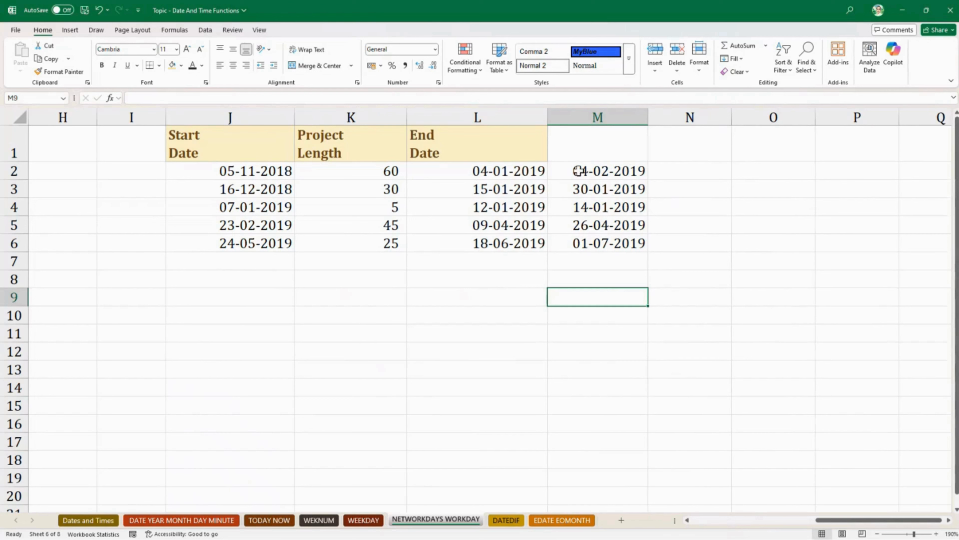
pyautogui.click(527, 170)
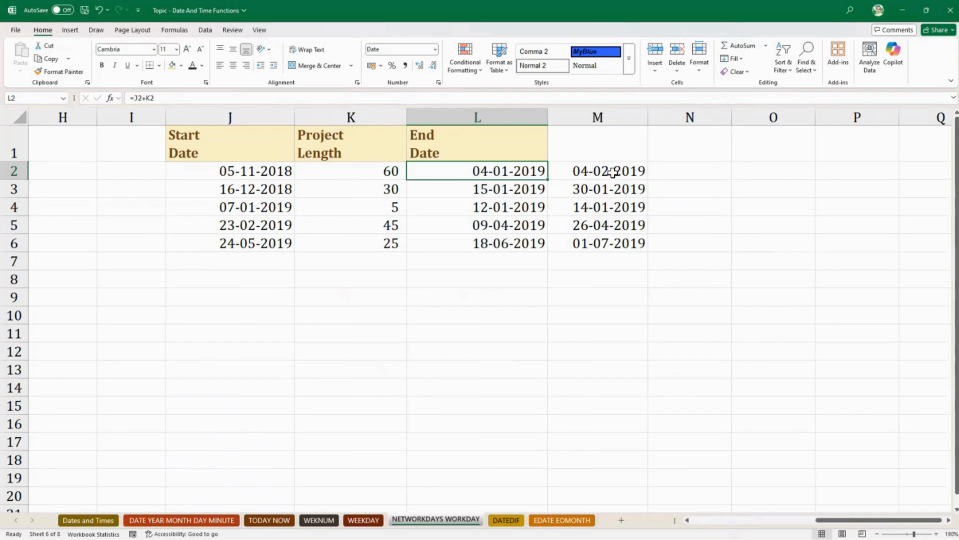
pyautogui.click(710, 175)
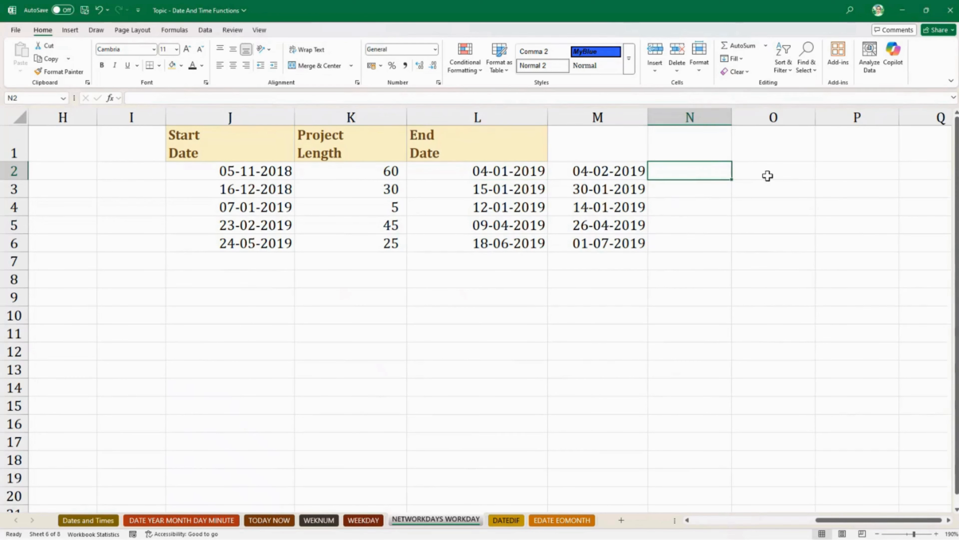
pyautogui.click(631, 171)
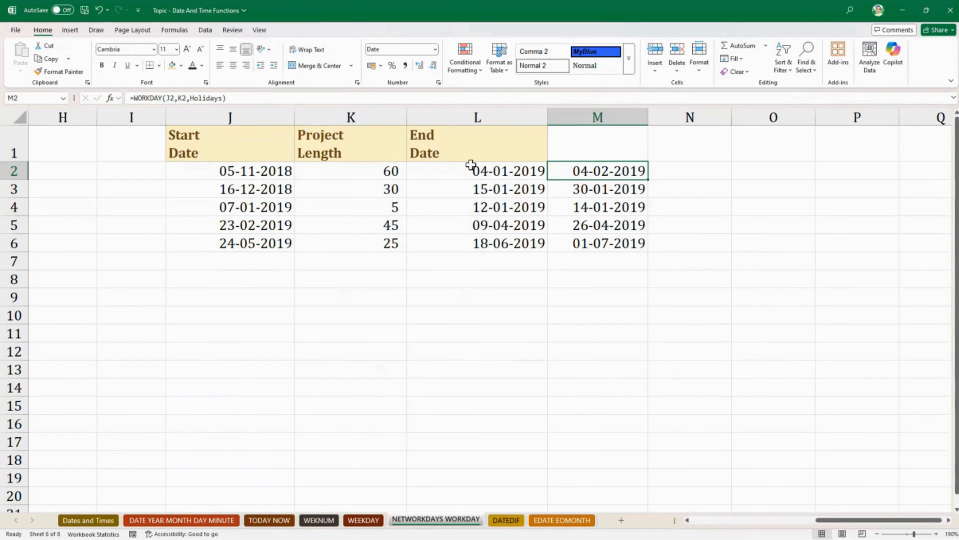
# - Calculate the first end date with only Sundays and holidays off in N2 using =WORKDAY.INTL(J2,K2,11,Holidays)
pyautogui.click(668, 170)
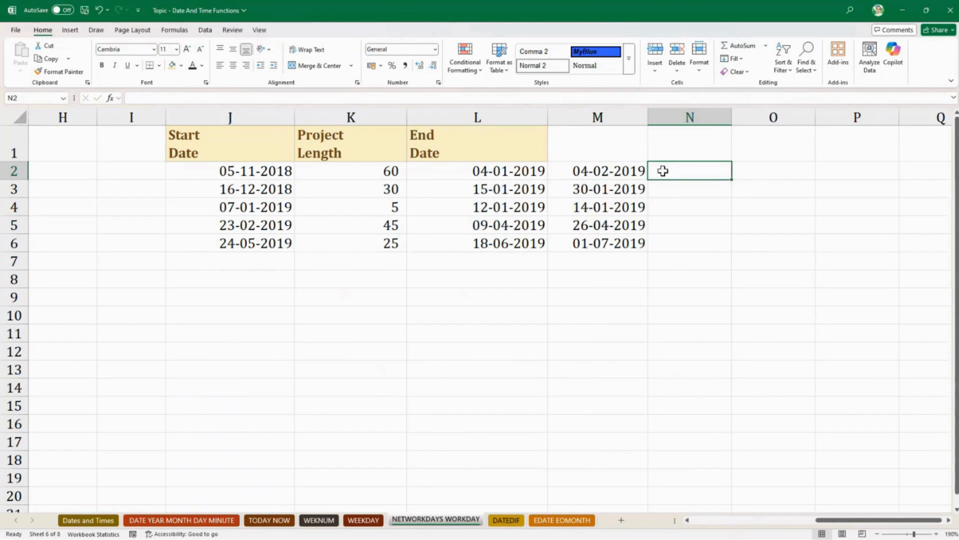
pyautogui.write('=work')
pyautogui.press('Down')
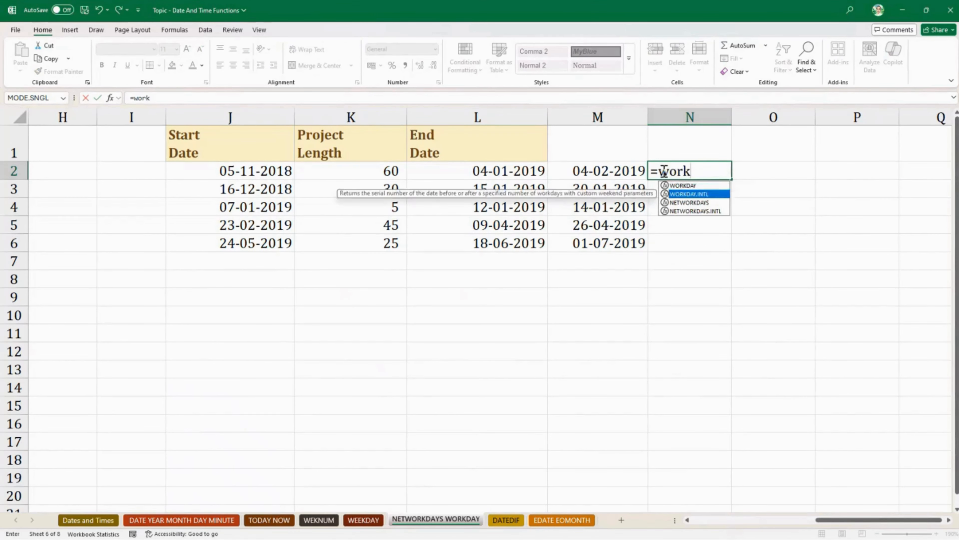
pyautogui.press('Tab')
pyautogui.press('Left')
pyautogui.press('Left')
pyautogui.press('Left')
pyautogui.press('Left')
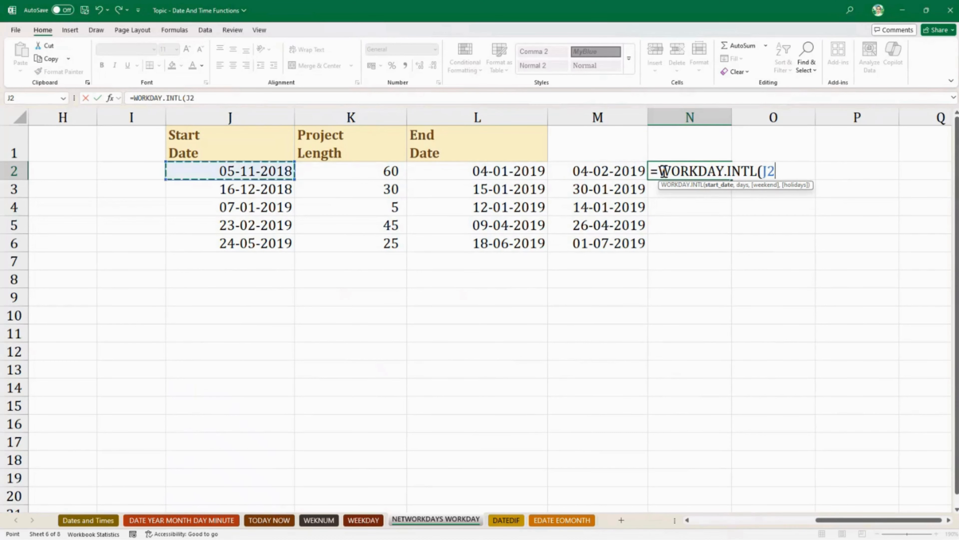
pyautogui.write(',')
pyautogui.press('Left')
pyautogui.press('Left')
pyautogui.press('Left')
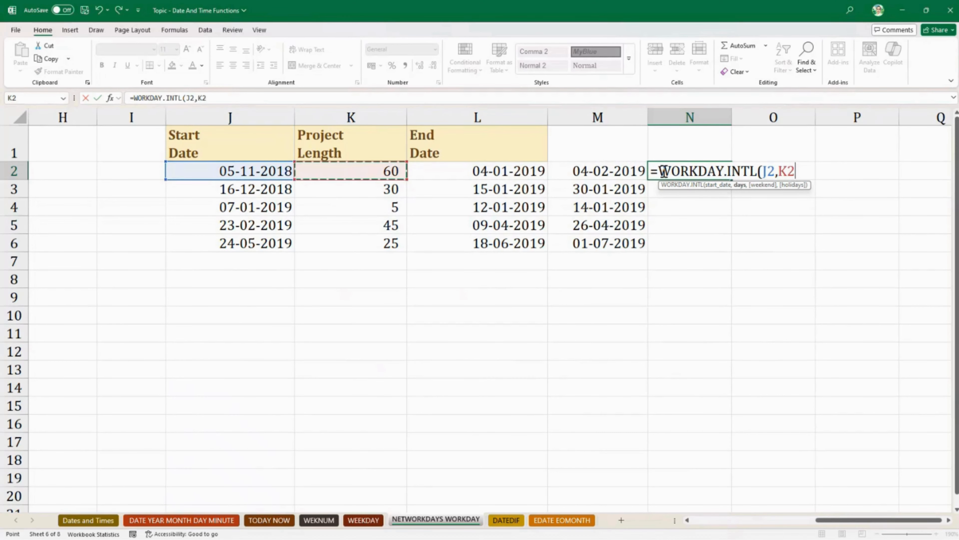
pyautogui.write(',')
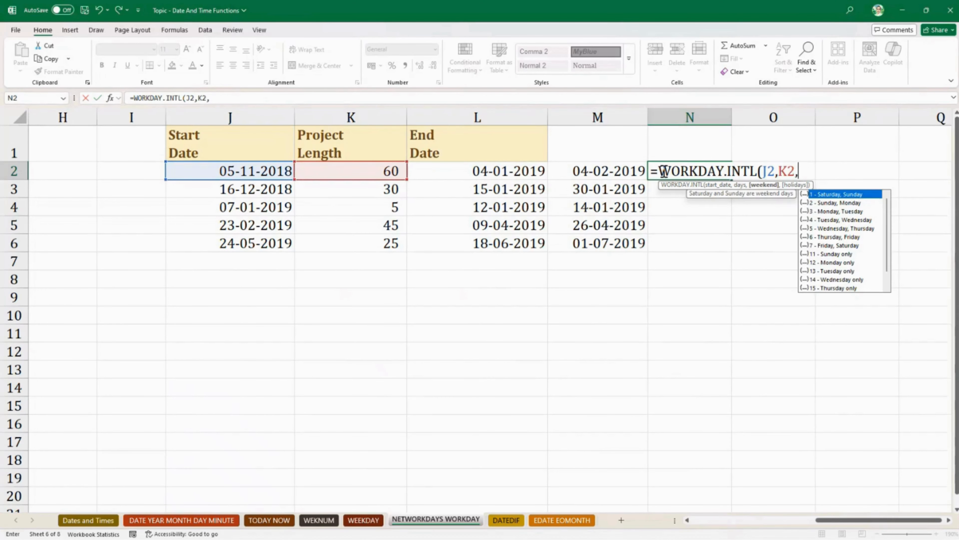
pyautogui.doubleClick(825, 254)
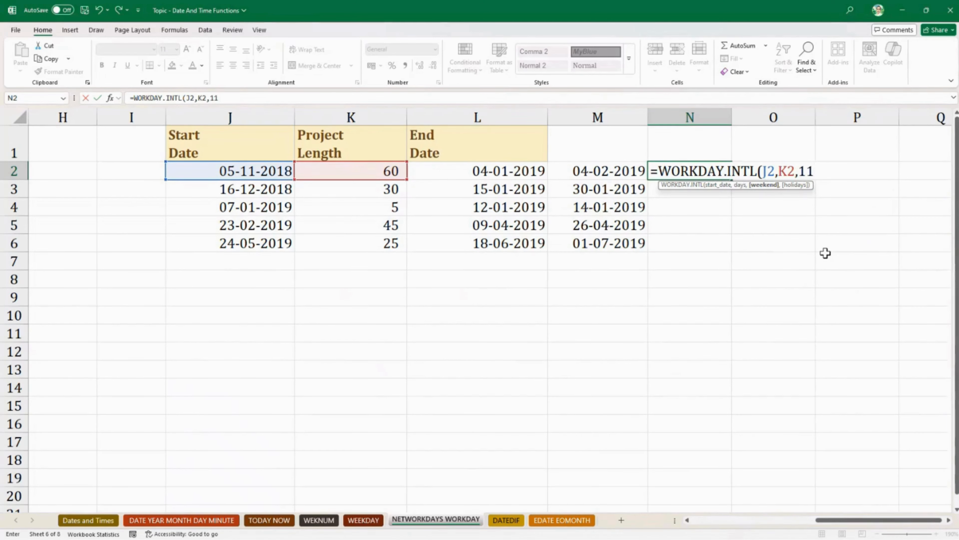
pyautogui.write(',holi')
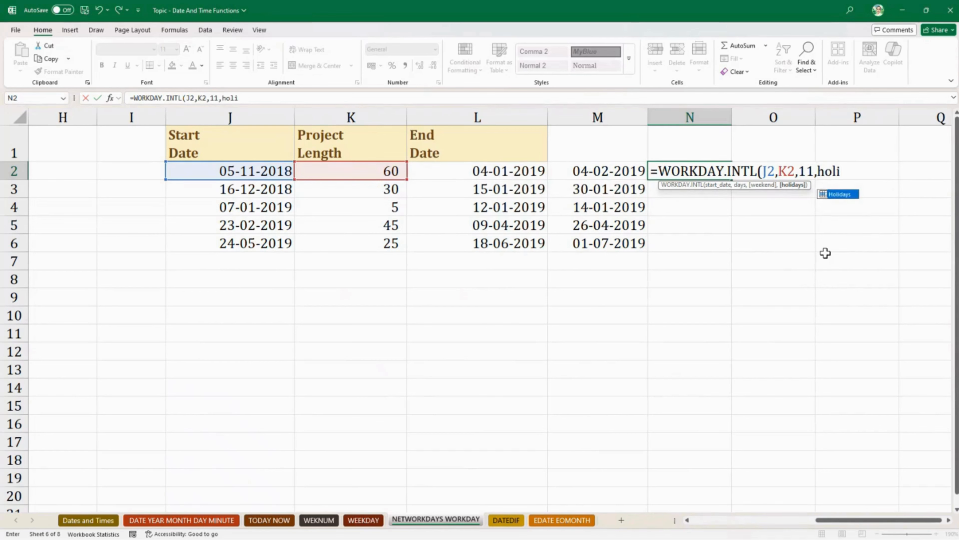
pyautogui.press('Tab')
pyautogui.press('Return')
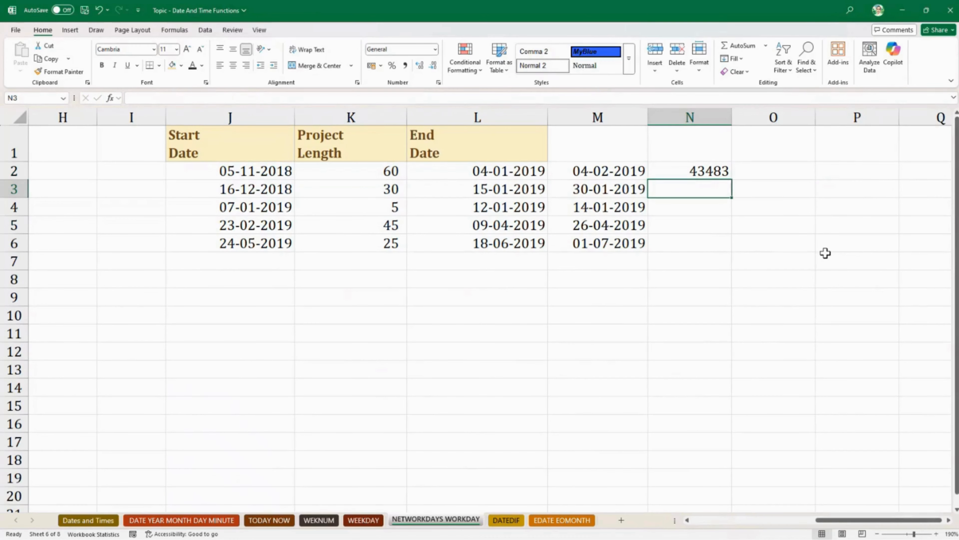
# - Copy the WORKDAY.INTL formula from N2 down to N6
pyautogui.click(729, 172)
pyautogui.moveTo(730, 179); pyautogui.dragTo(732, 246)
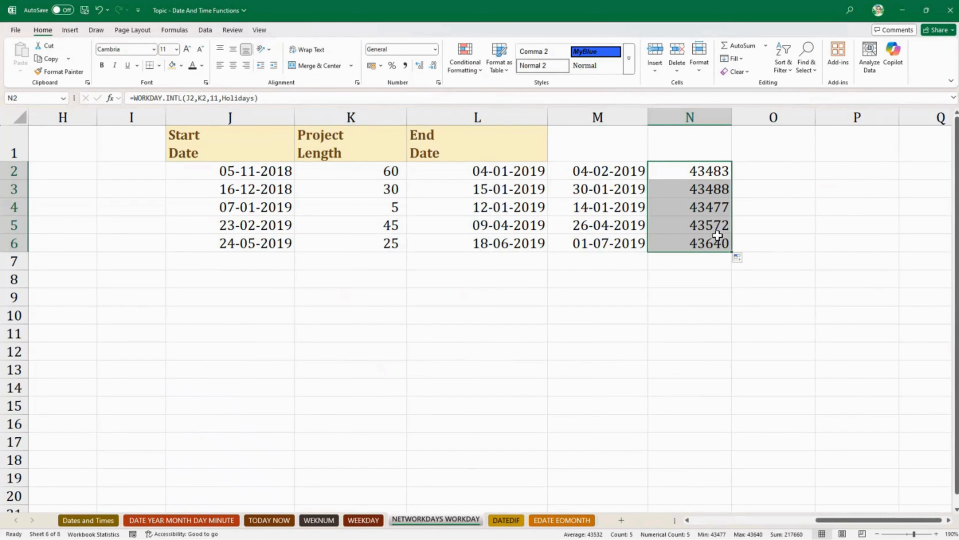
# - Format the WORKDAY.INTL results in N2:N6 as Short Date and widen column N to fit the dates
pyautogui.click(435, 49)
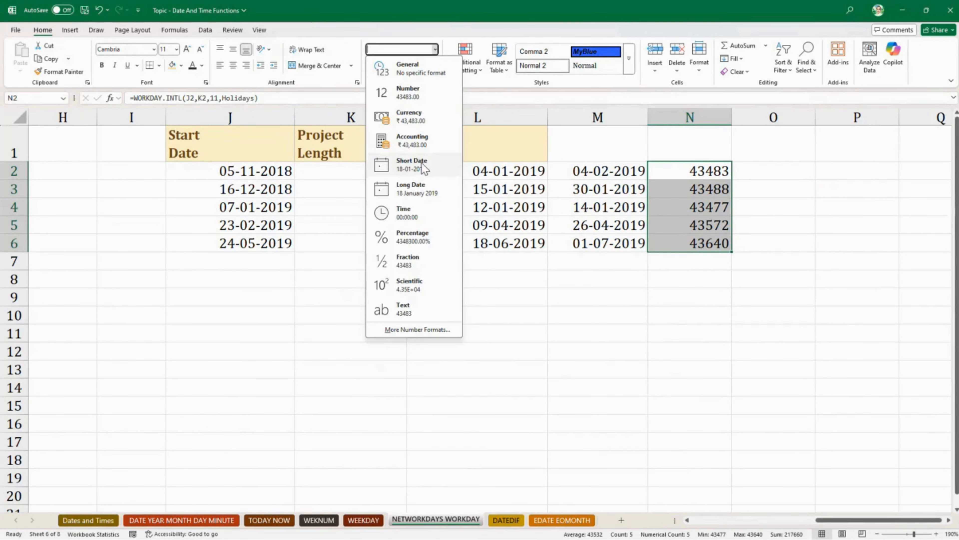
pyautogui.click(421, 166)
pyautogui.click(679, 294)
pyautogui.moveTo(731, 117); pyautogui.dragTo(750, 118)
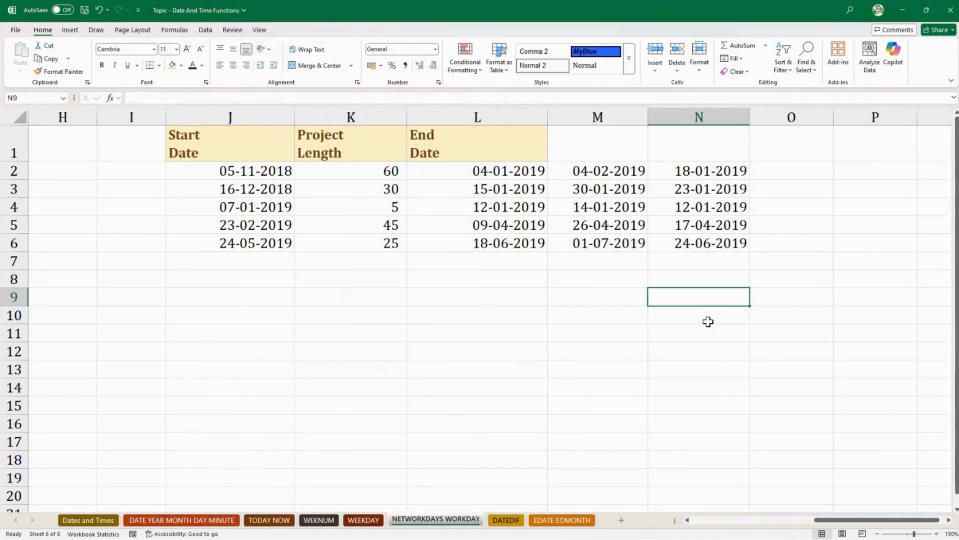
pyautogui.click(452, 175)
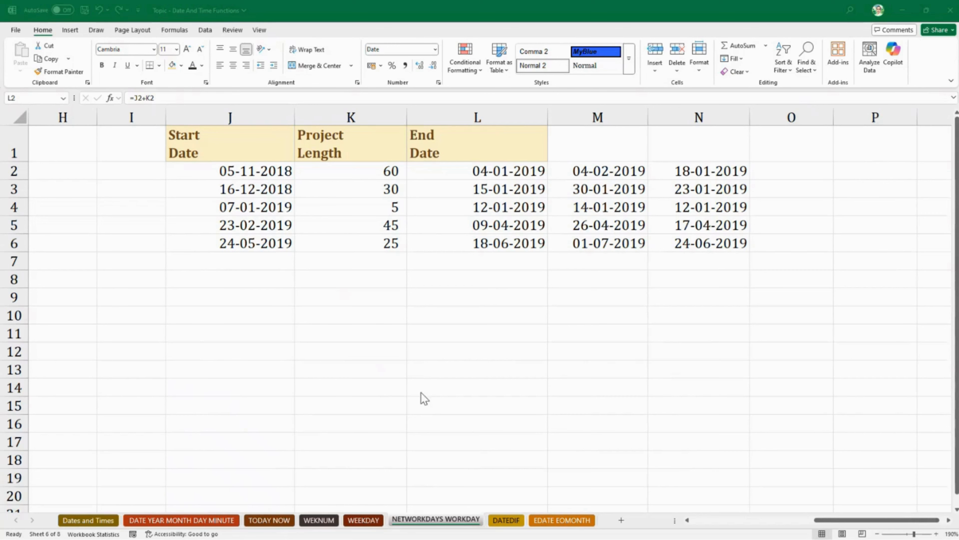
pyautogui.click(902, 520)
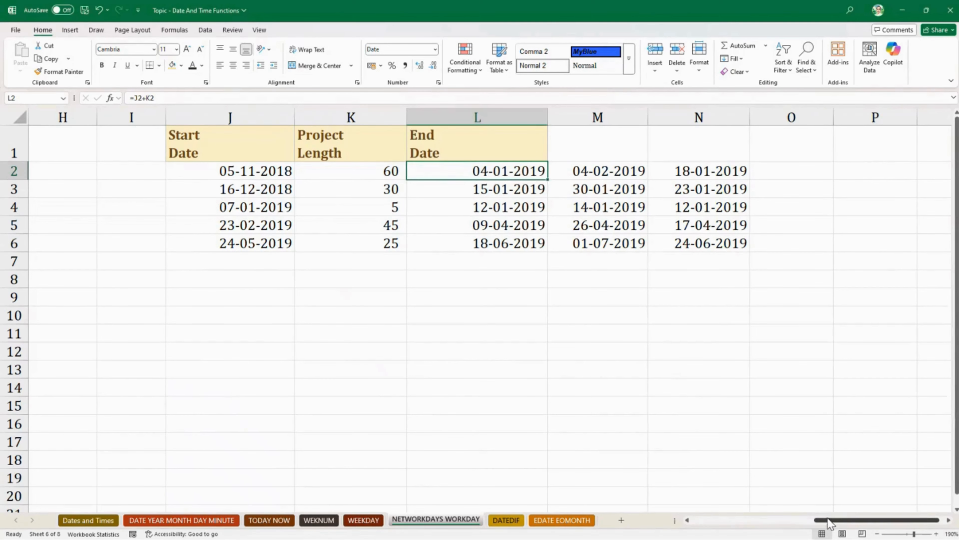
pyautogui.moveTo(831, 521); pyautogui.dragTo(726, 523)
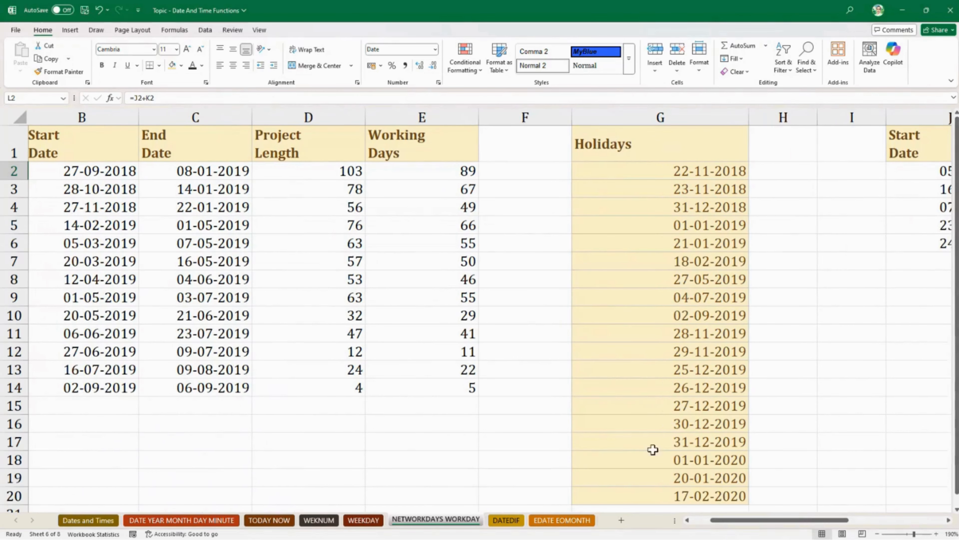
pyautogui.click(541, 369)
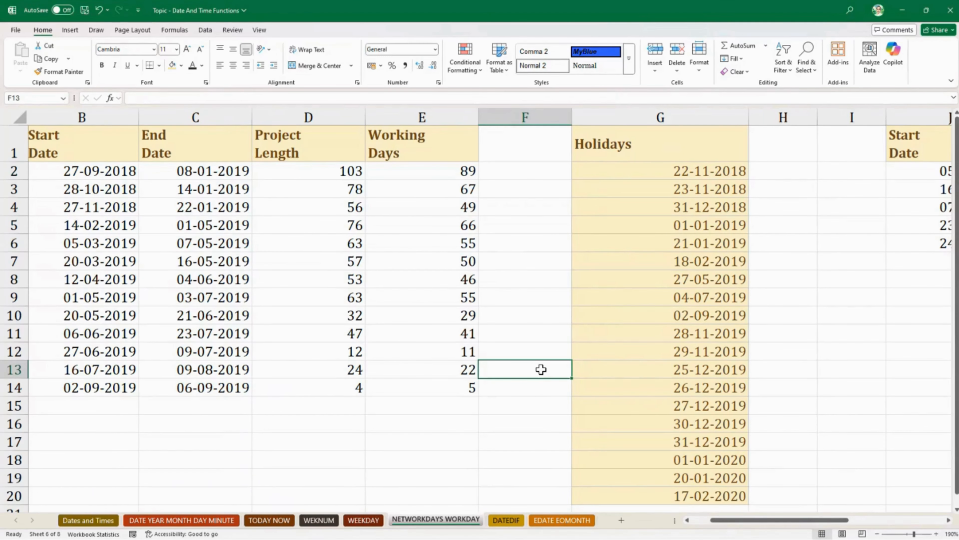
pyautogui.keyDown('ctrl'); pyautogui.scroll(-3, 541, 369); pyautogui.keyUp('ctrl')
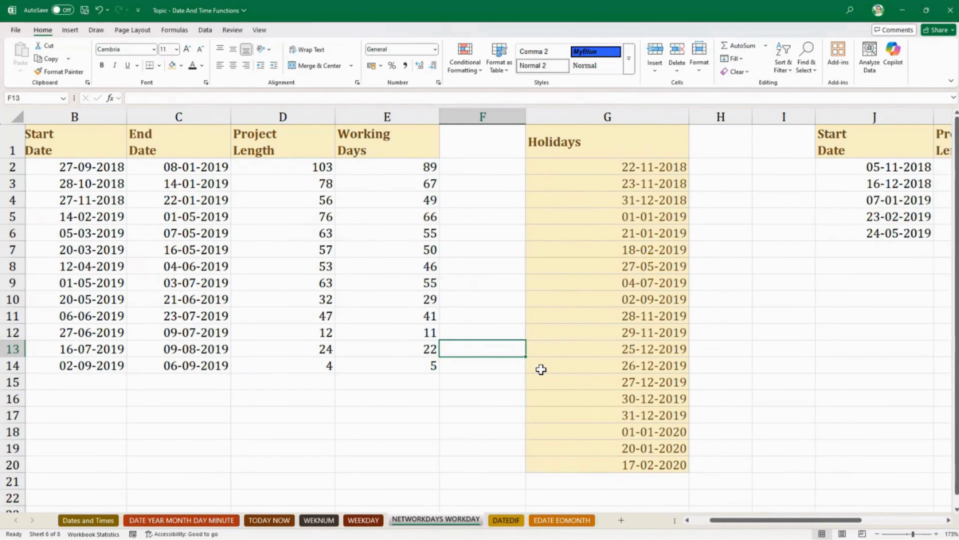